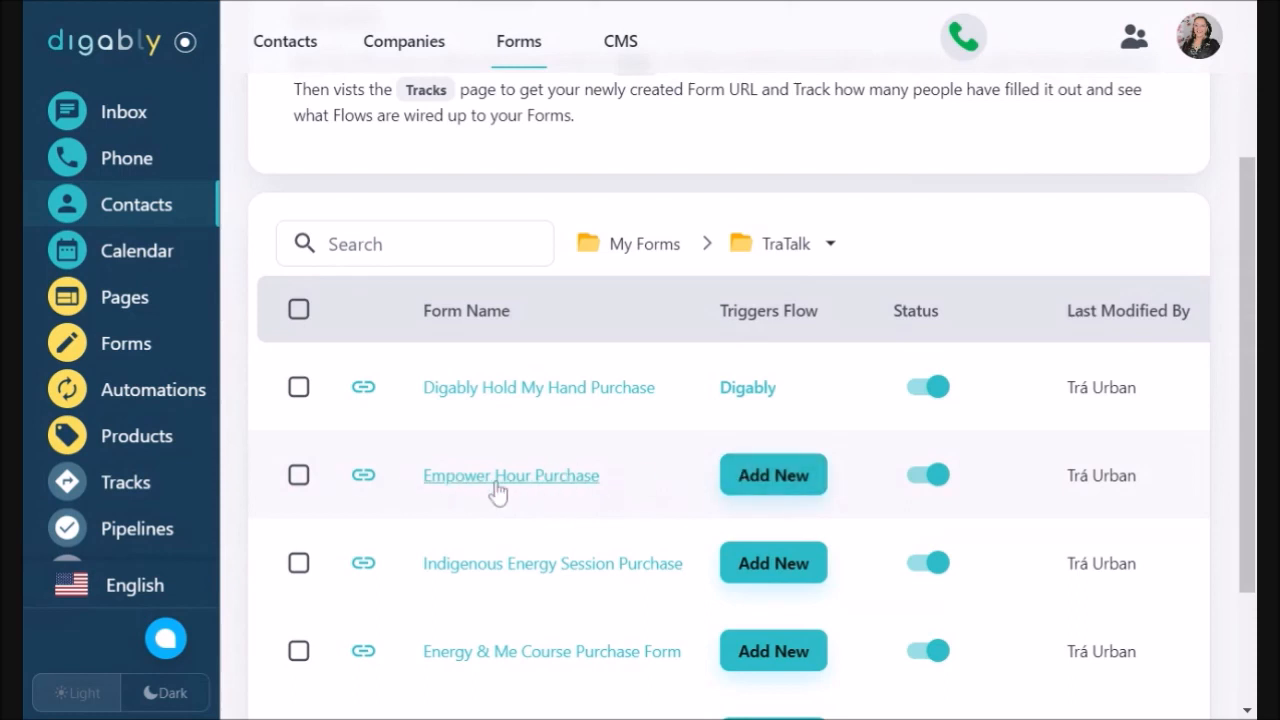
Choose Add New in the Triggers Flow column of the Empower Hour Purchase form.
{"action": "left_click", "coordinate": [781, 485]}
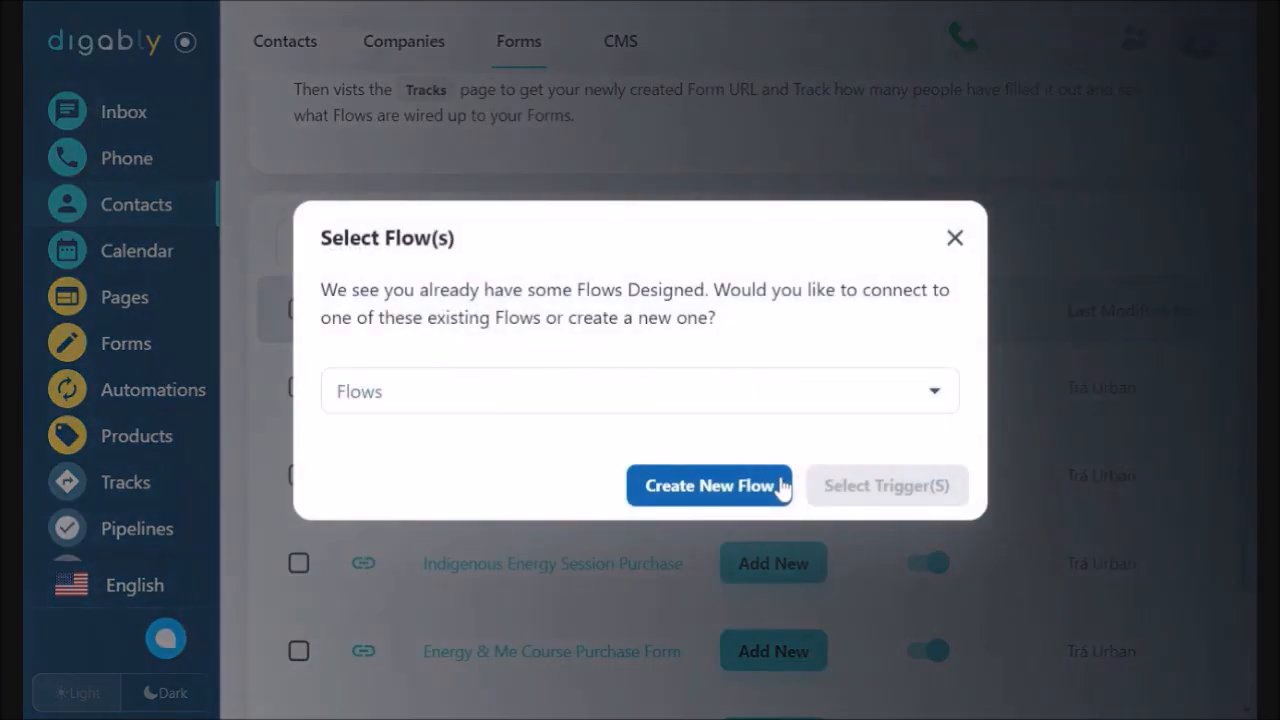
Review the existing flows list without picking one, then create a new flow for the form.
{"action": "left_click", "coordinate": [934, 398]}
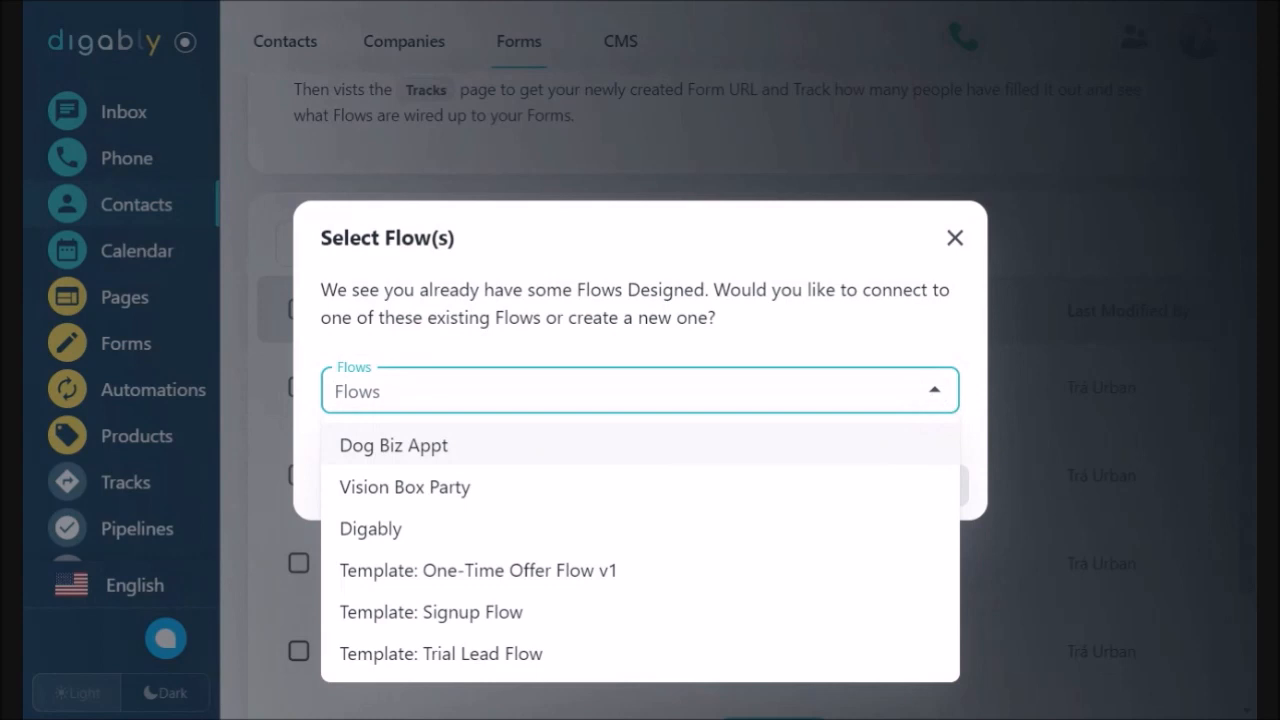
{"action": "left_click", "coordinate": [935, 391]}
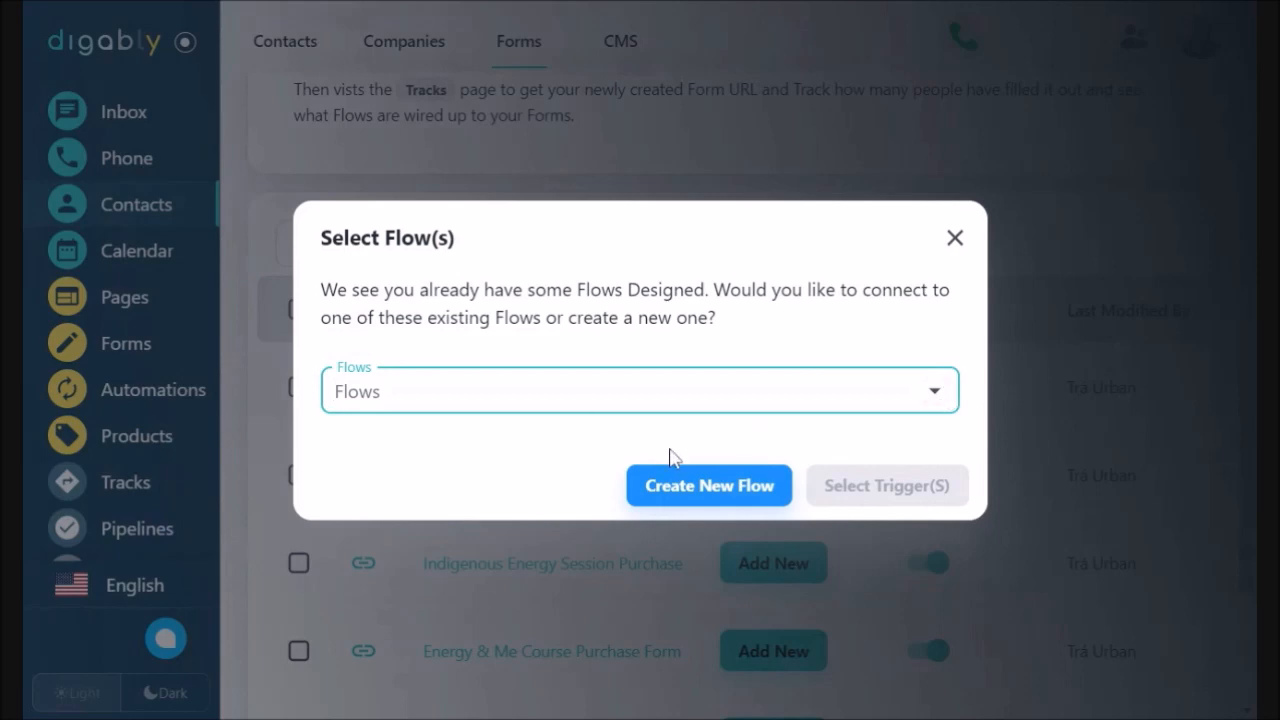
{"action": "left_click", "coordinate": [709, 486]}
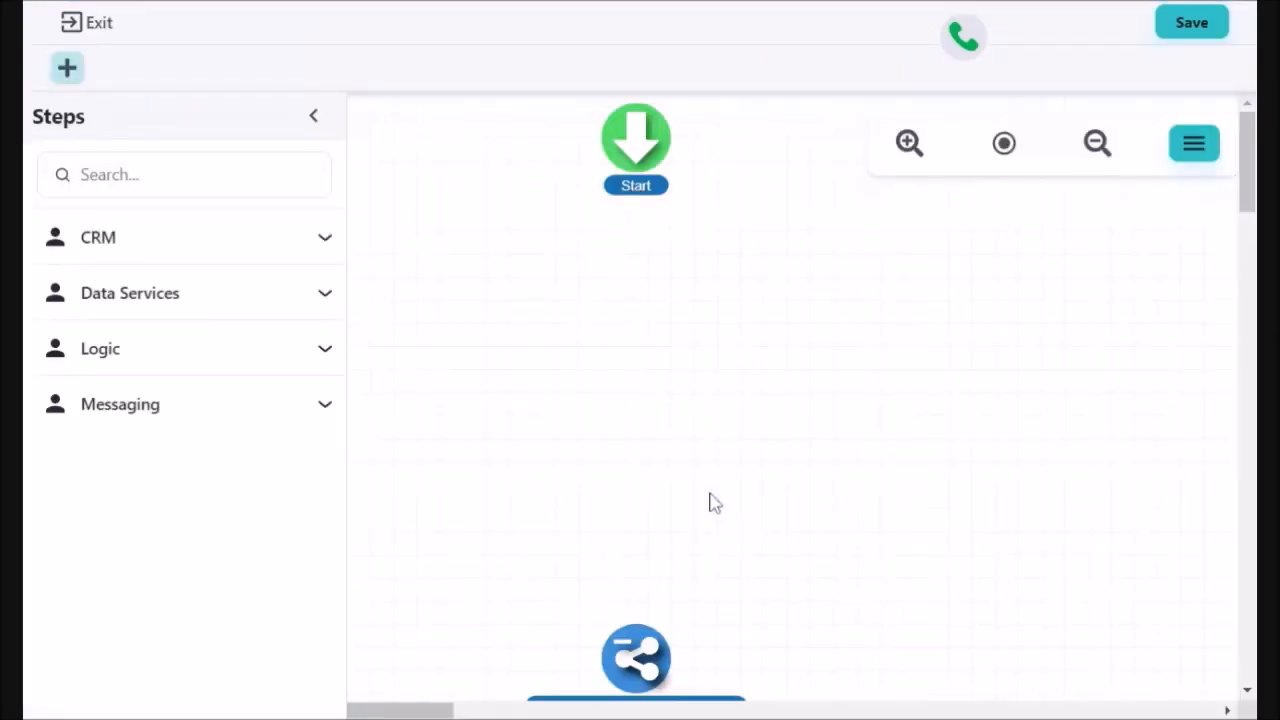
Browse the CRM and Data Services steps and place an Add / Remove Tag step below Start.
{"action": "left_click", "coordinate": [325, 243]}
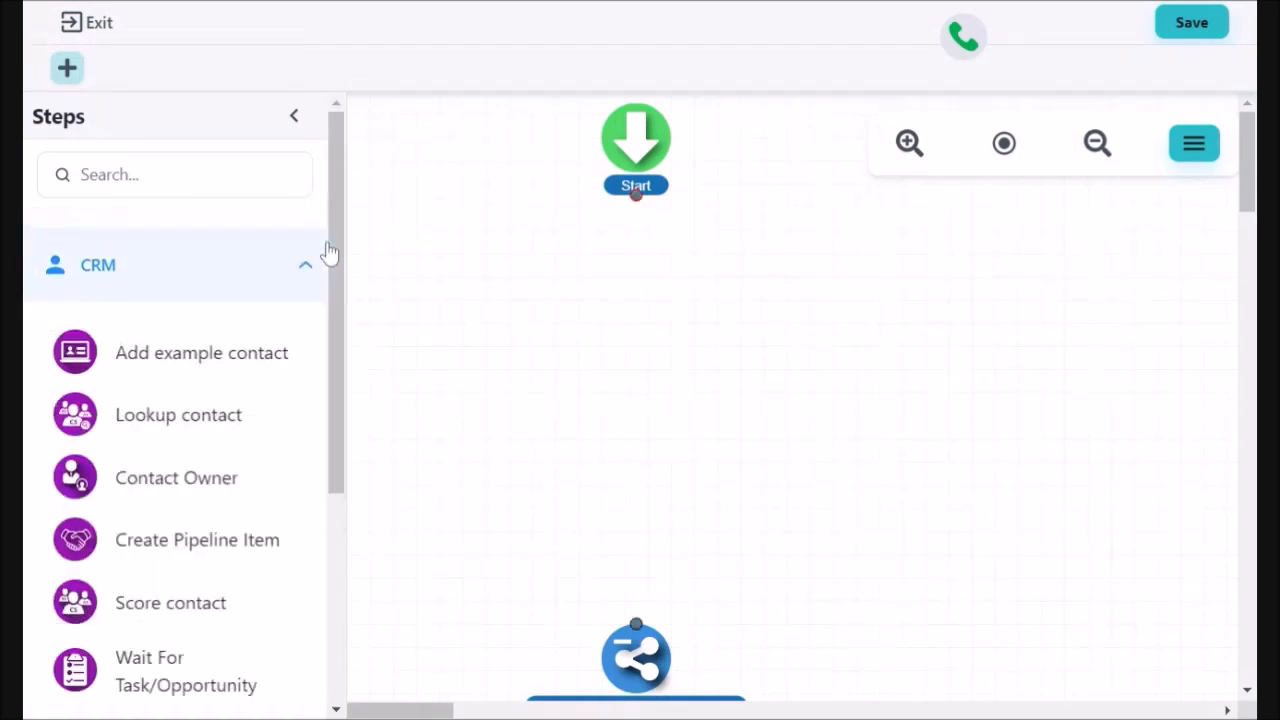
{"action": "left_click_drag", "start_coordinate": [334, 251], "coordinate": [336, 375]}
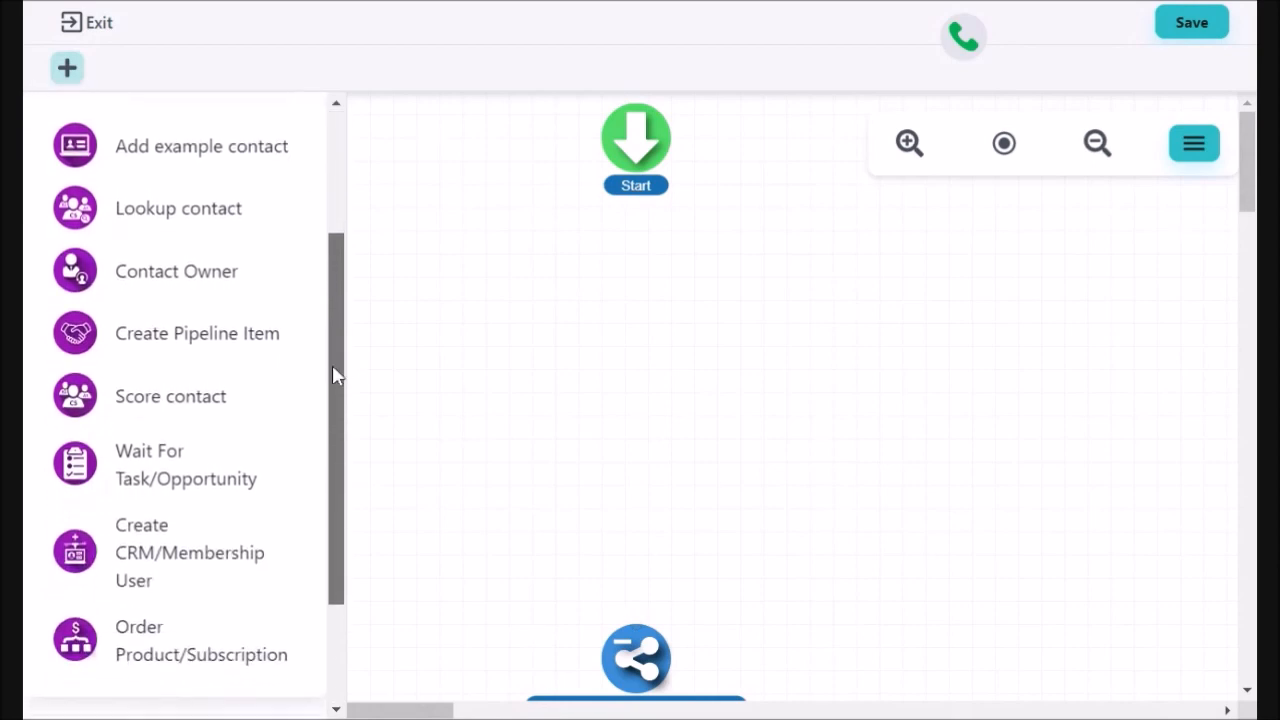
{"action": "left_click_drag", "start_coordinate": [336, 375], "coordinate": [334, 371]}
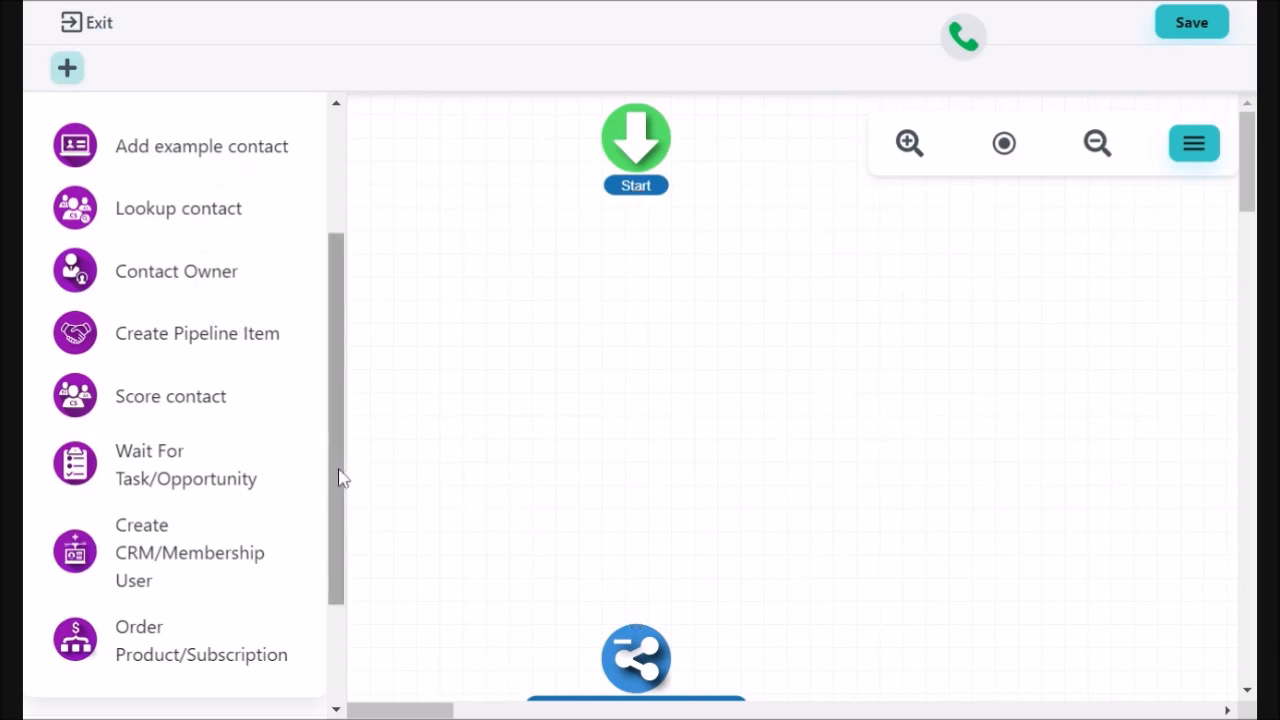
{"action": "left_click_drag", "start_coordinate": [337, 486], "coordinate": [343, 380]}
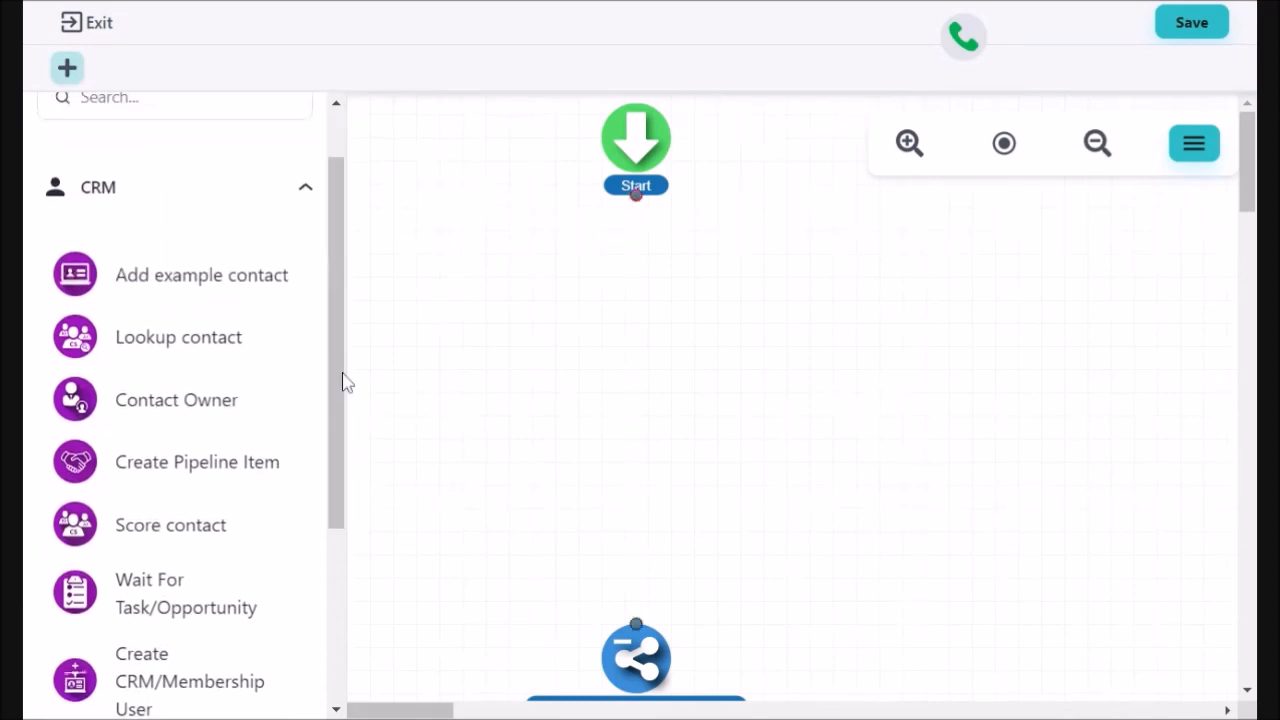
{"action": "left_click", "coordinate": [308, 191]}
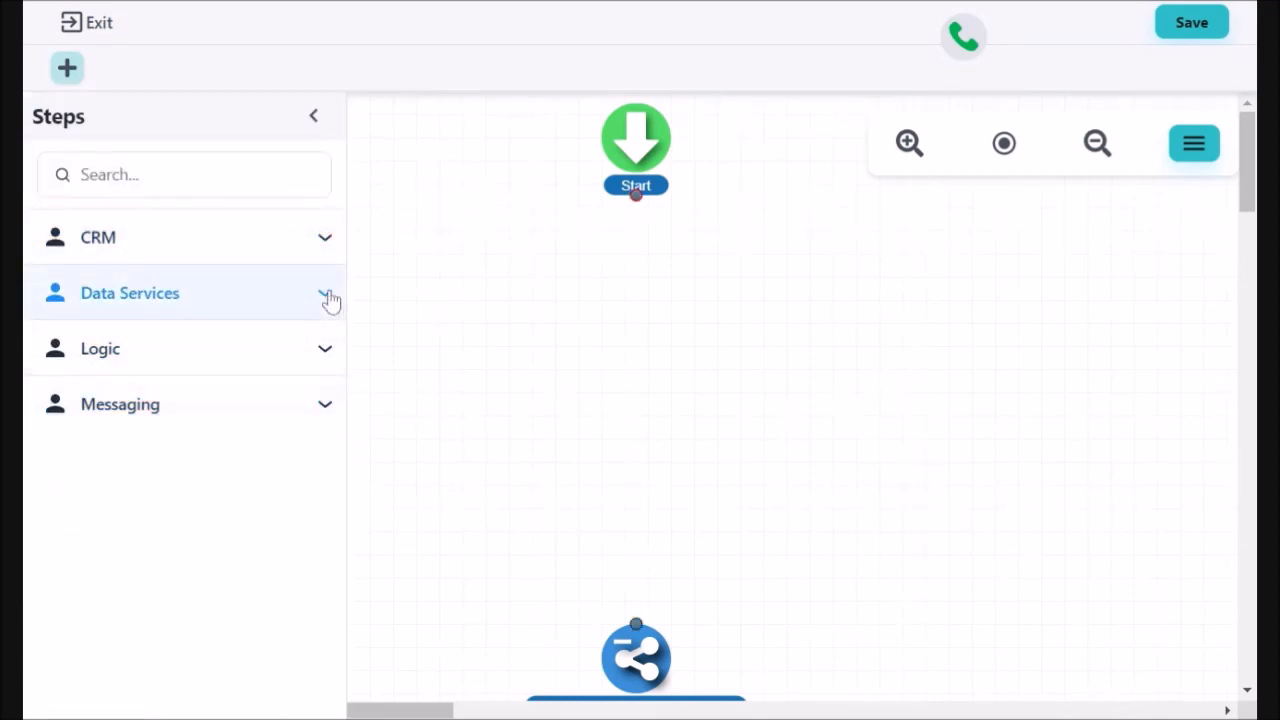
{"action": "left_click", "coordinate": [330, 300]}
{"action": "left_click_drag", "start_coordinate": [343, 294], "coordinate": [346, 466]}
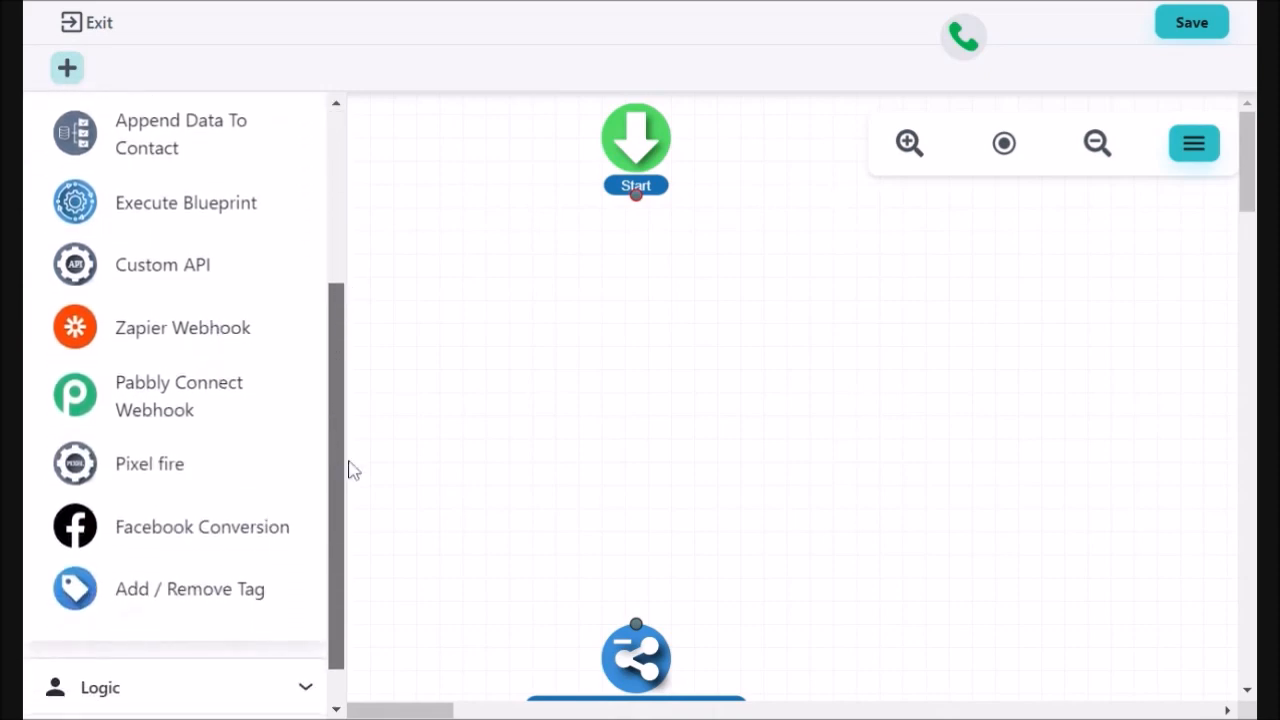
{"action": "left_click_drag", "start_coordinate": [194, 597], "coordinate": [657, 244]}
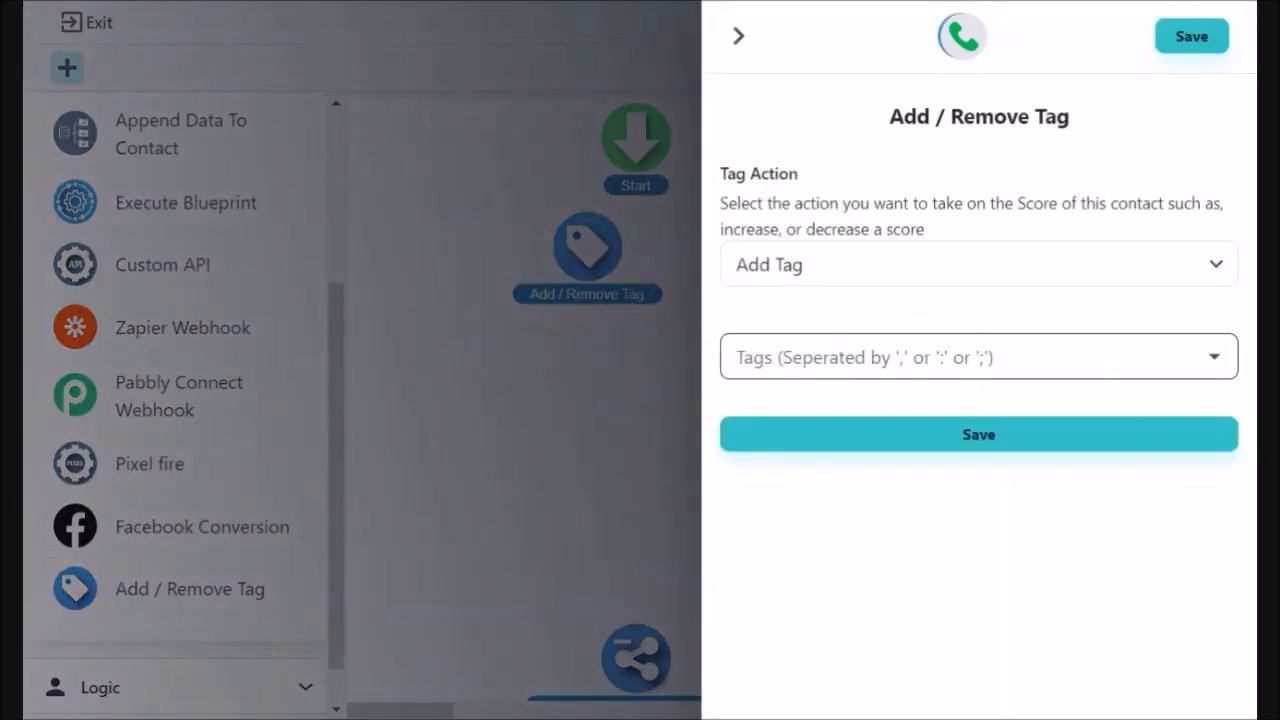
Enter 'Empower Hour' as the tag to add and save the tag step.
{"action": "left_click", "coordinate": [978, 357]}
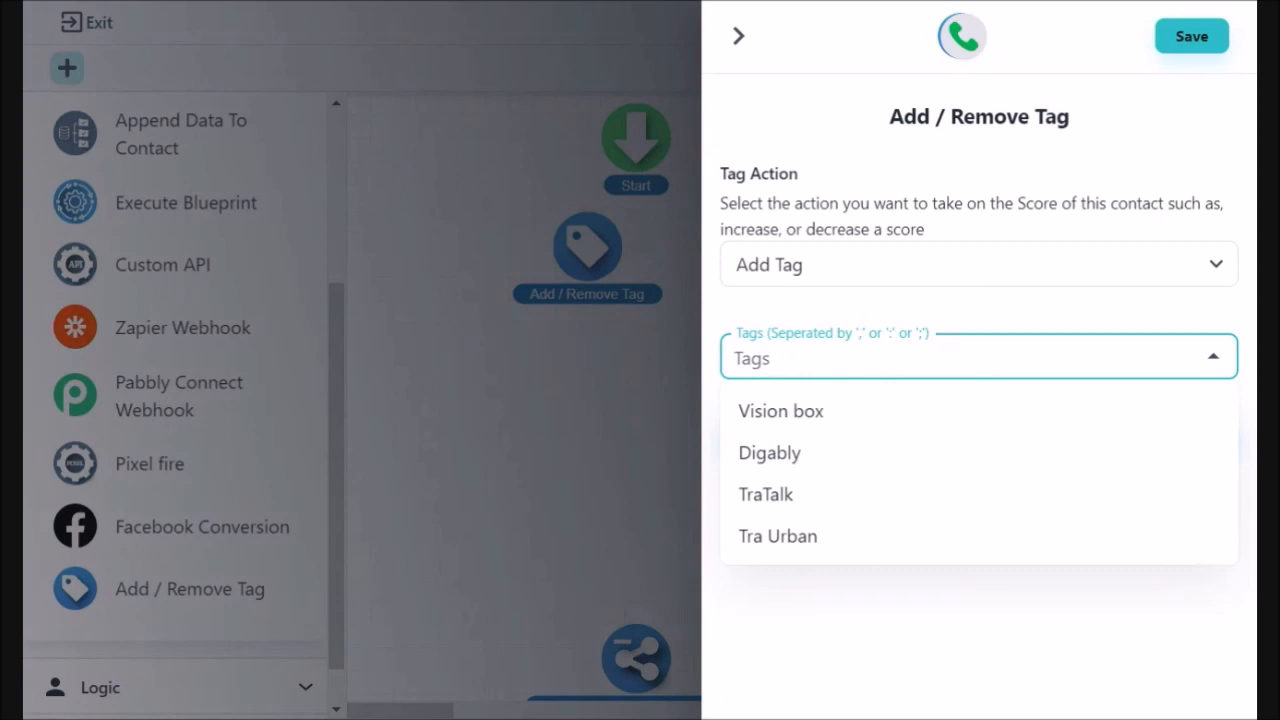
{"action": "type", "text": "E"}
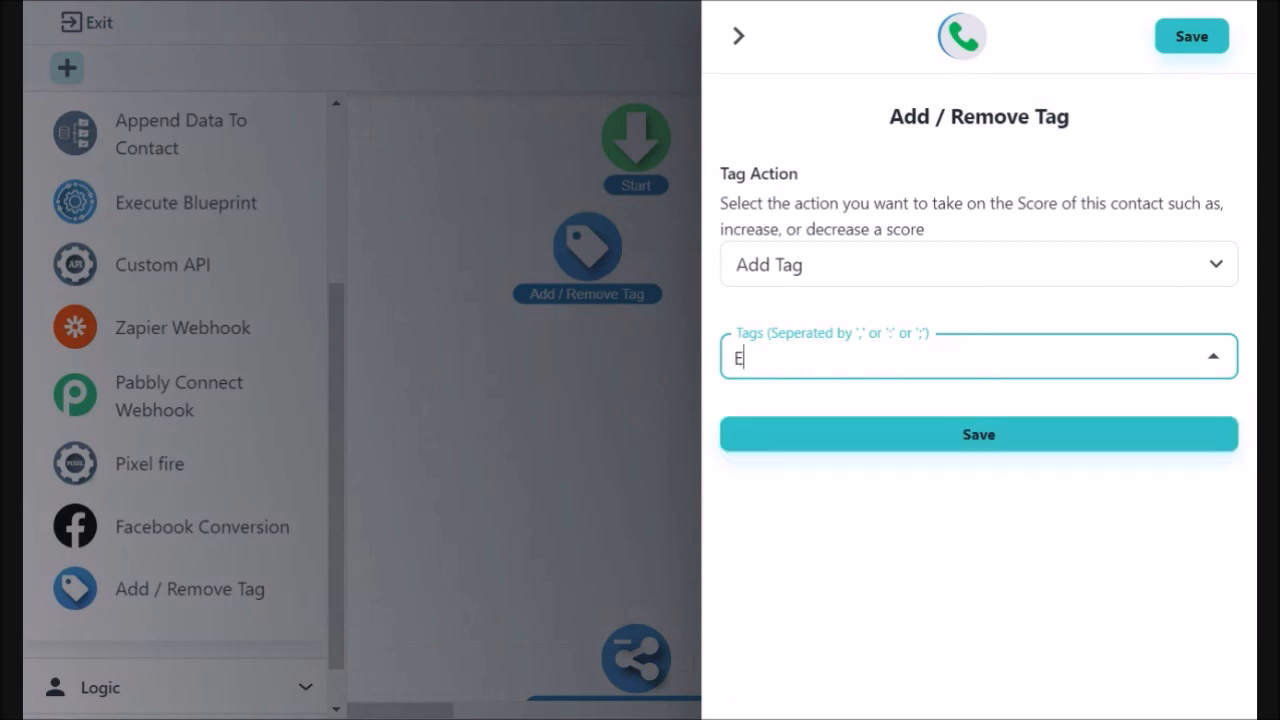
{"action": "type", "text": "mpower Hour"}
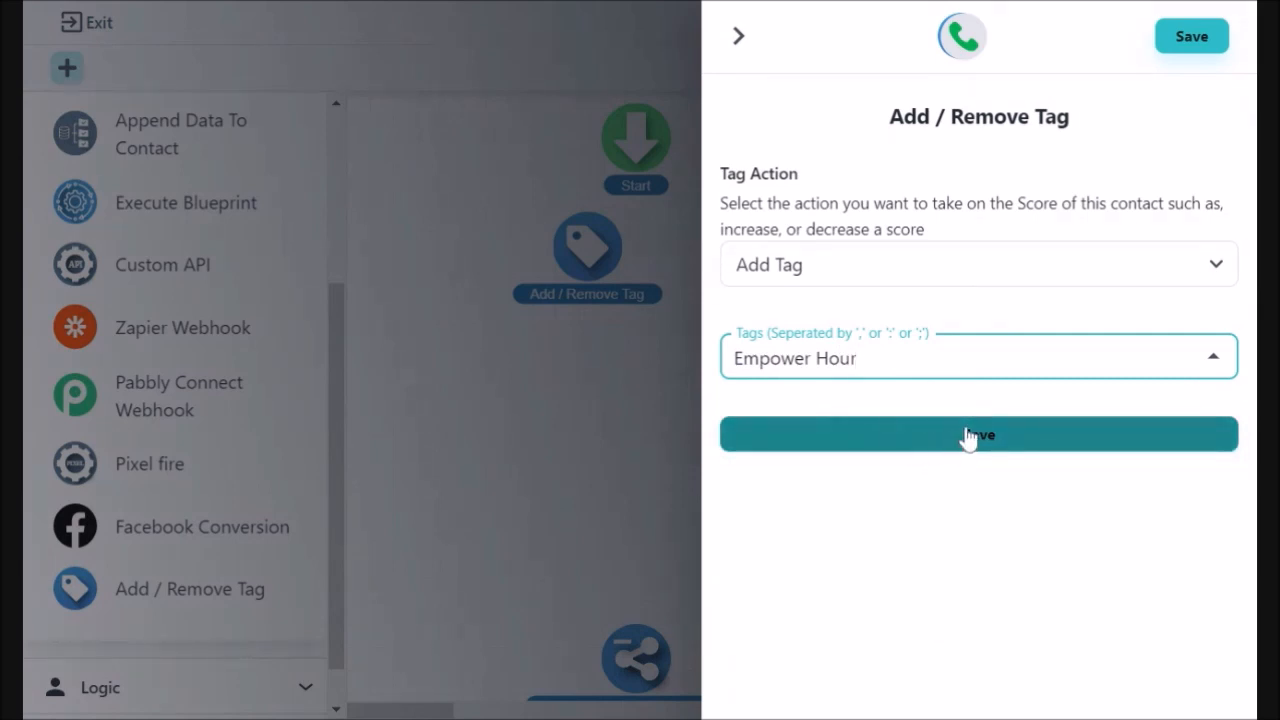
{"action": "left_click", "coordinate": [991, 455]}
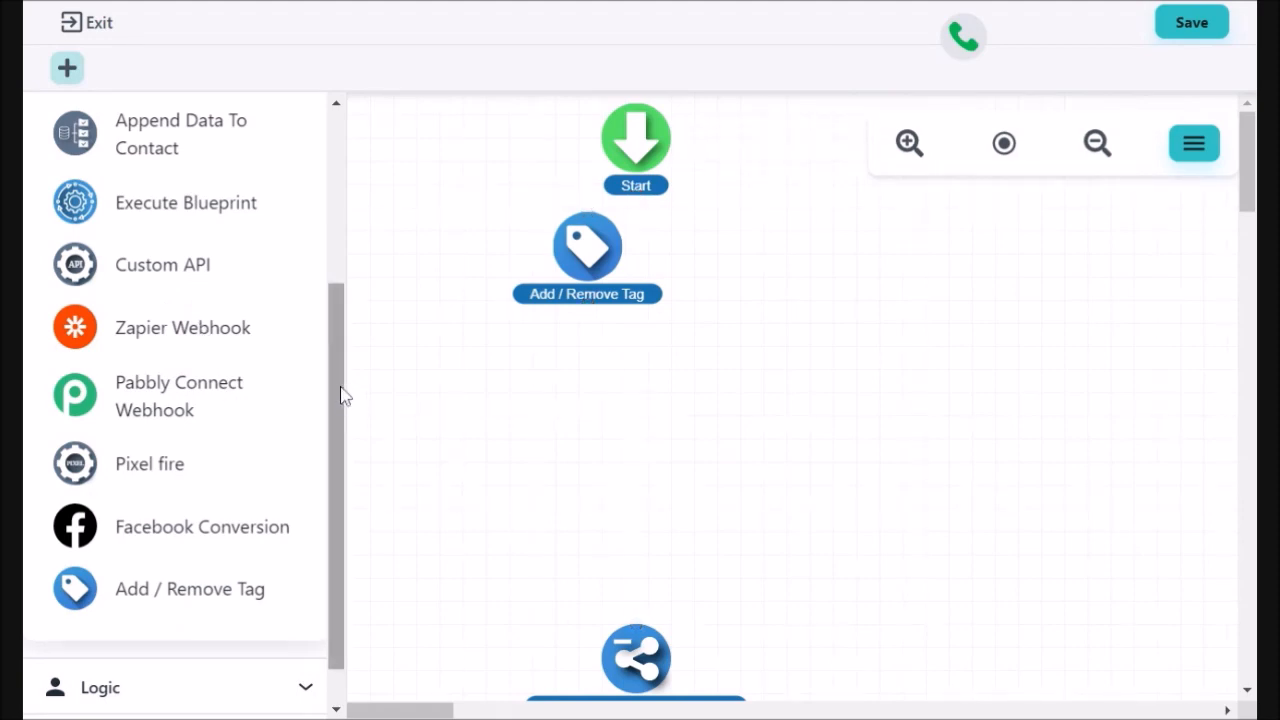
Look through the Logic steps, then drop a Send Email step from Messaging below the tag step.
{"action": "left_click_drag", "start_coordinate": [341, 395], "coordinate": [337, 166]}
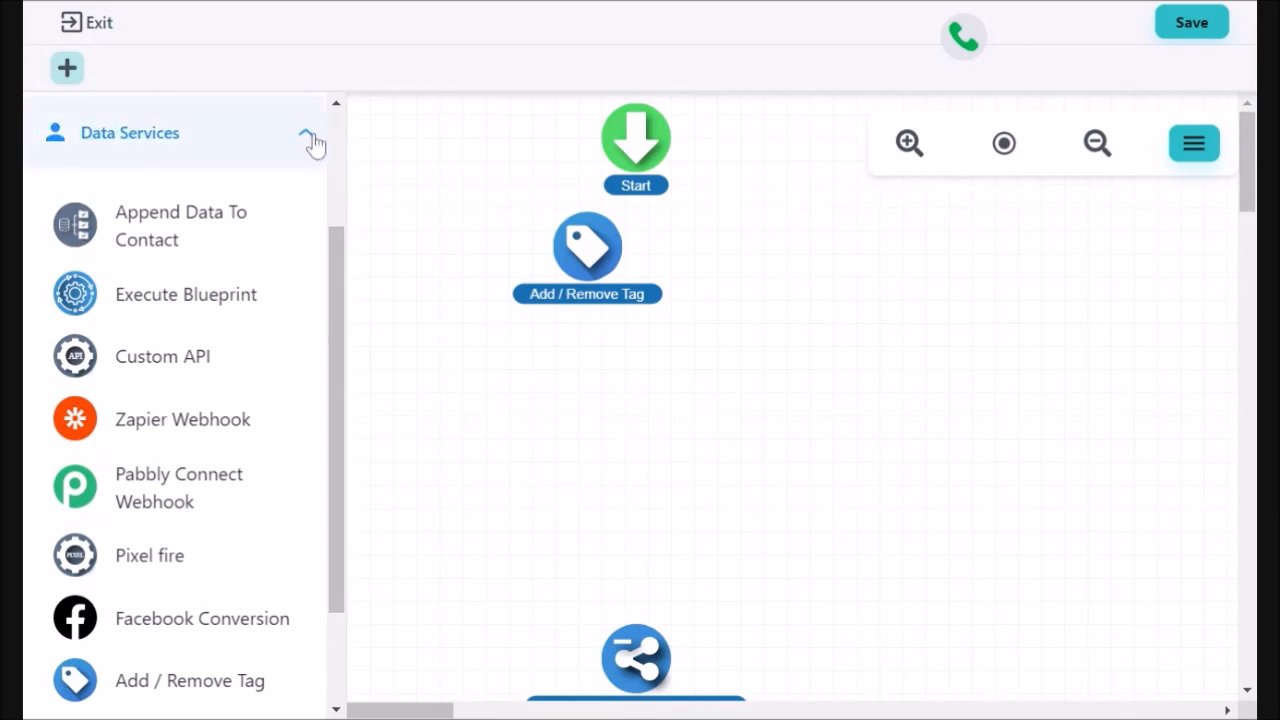
{"action": "left_click", "coordinate": [312, 140]}
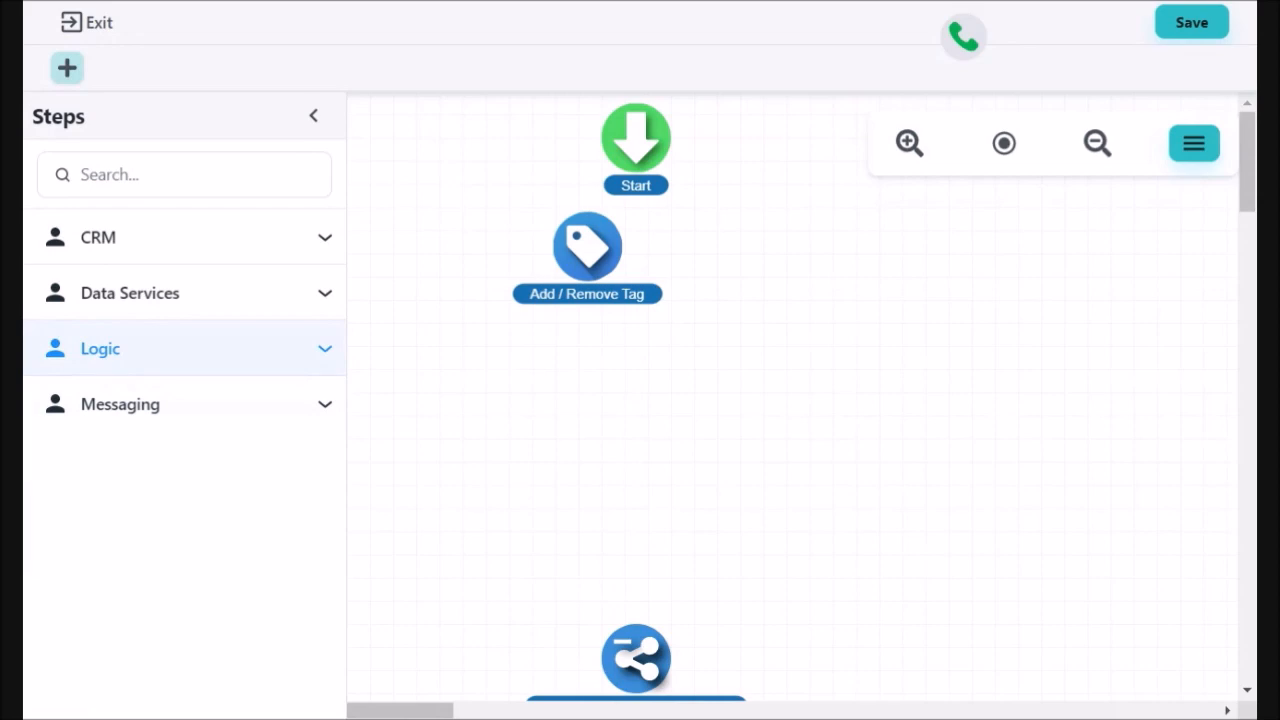
{"action": "left_click", "coordinate": [325, 348]}
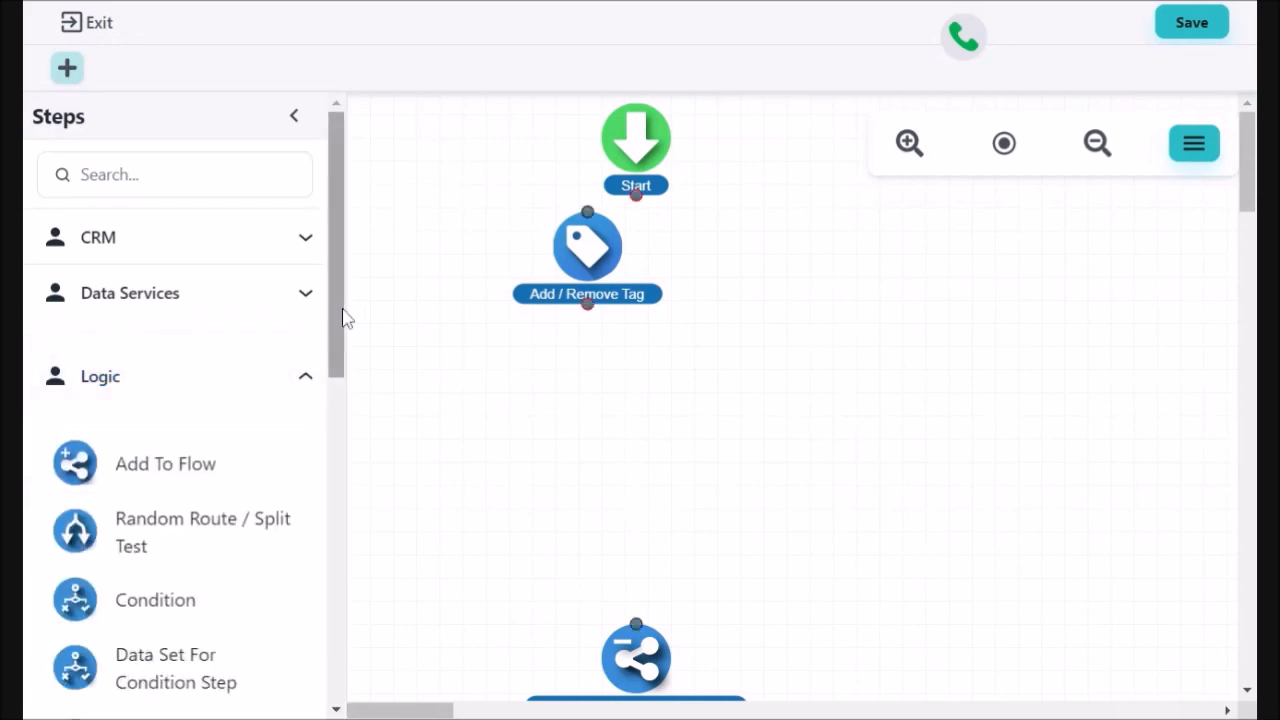
{"action": "left_click_drag", "start_coordinate": [340, 322], "coordinate": [337, 402]}
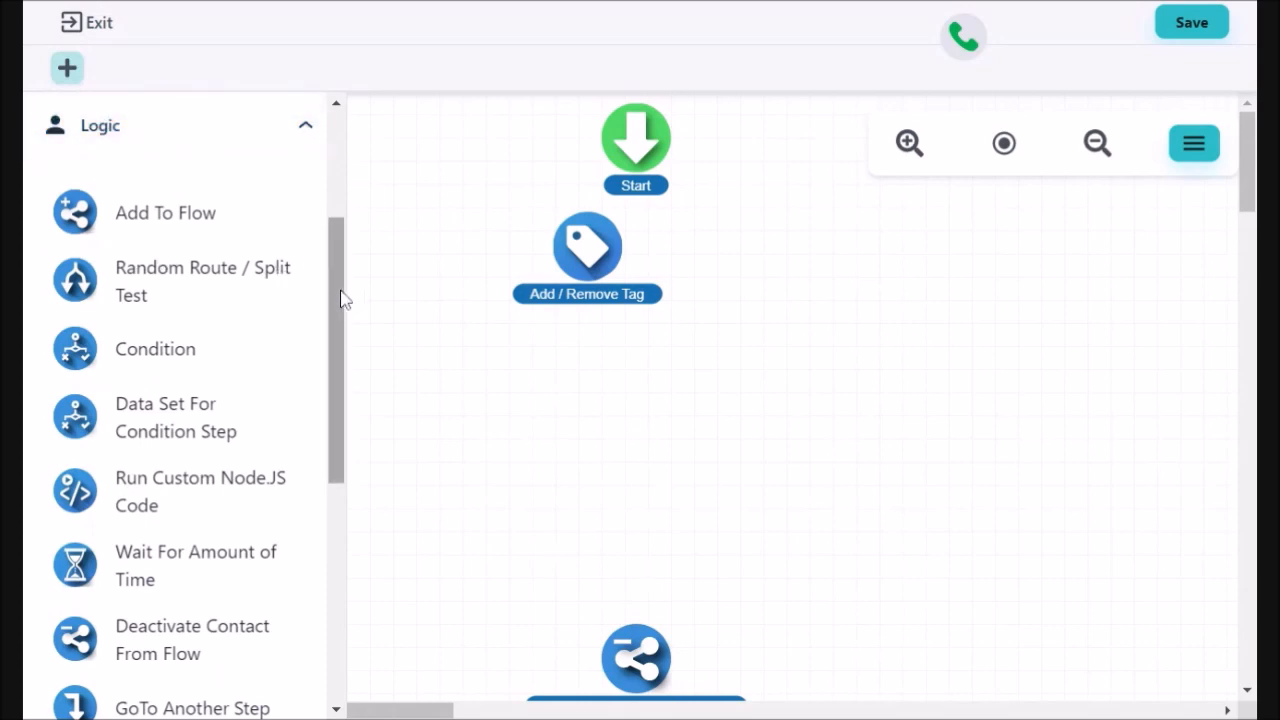
{"action": "left_click_drag", "start_coordinate": [334, 297], "coordinate": [343, 497]}
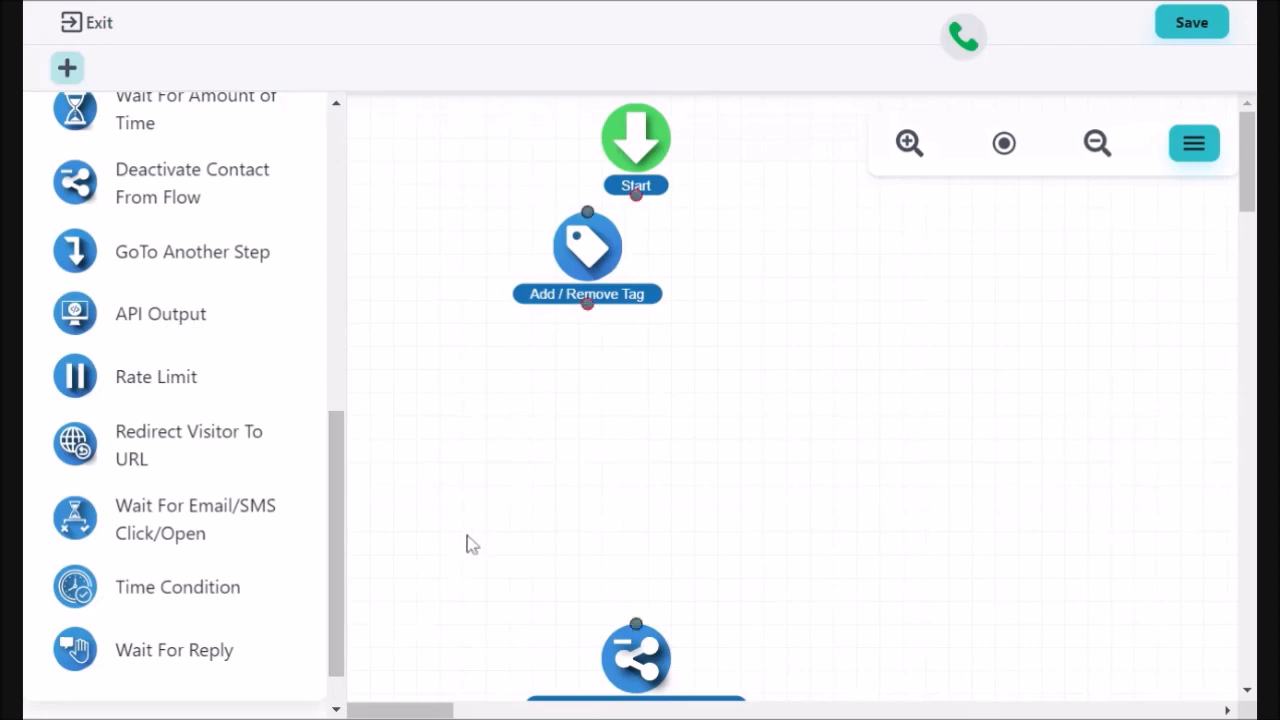
{"action": "left_click_drag", "start_coordinate": [340, 497], "coordinate": [337, 528]}
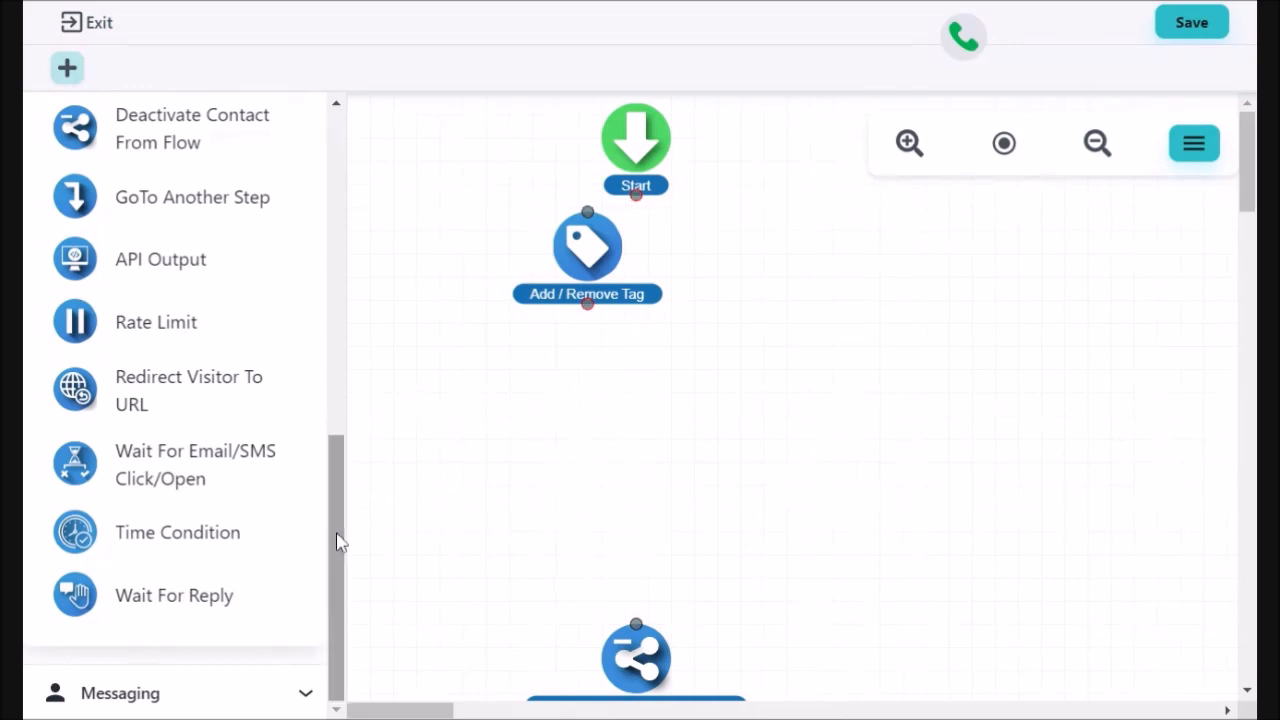
{"action": "left_click_drag", "start_coordinate": [337, 508], "coordinate": [329, 243]}
{"action": "left_click", "coordinate": [310, 248]}
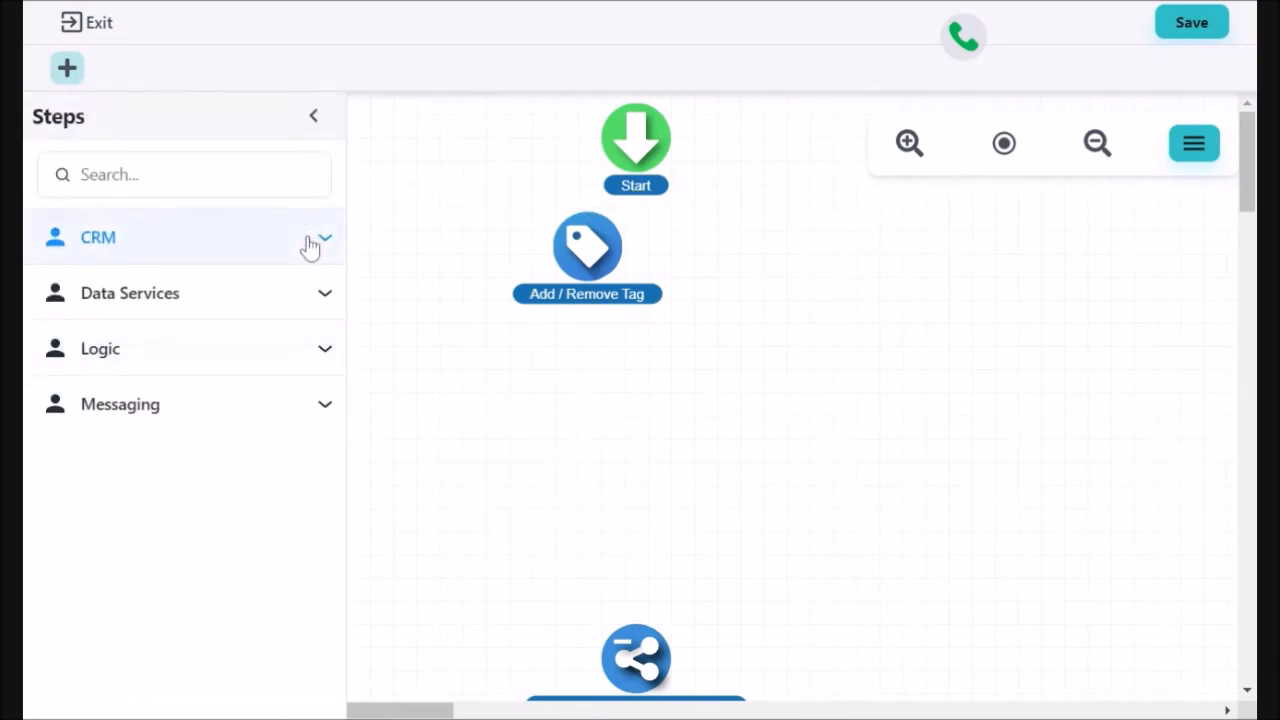
{"action": "left_click", "coordinate": [327, 410]}
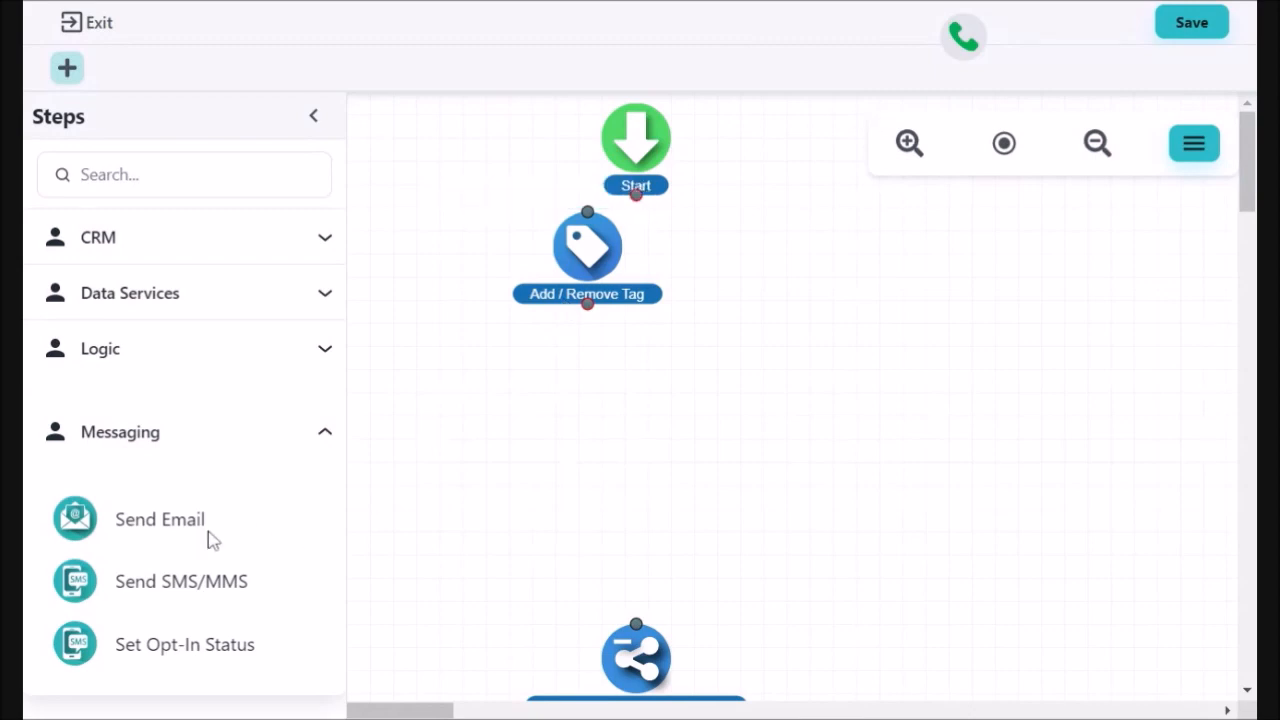
{"action": "left_click_drag", "start_coordinate": [182, 528], "coordinate": [649, 428]}
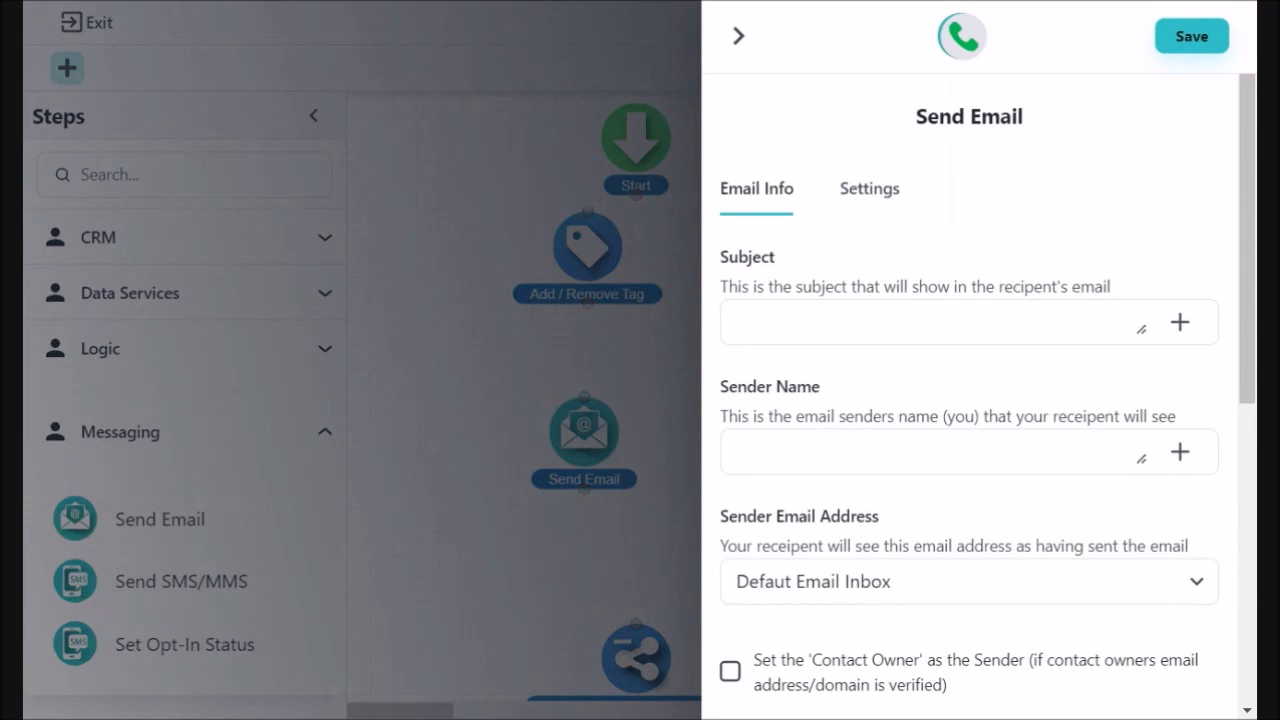
Set the email subject to 'Empower Hour Purchase' and enter the sender's name.
{"action": "left_click", "coordinate": [928, 322]}
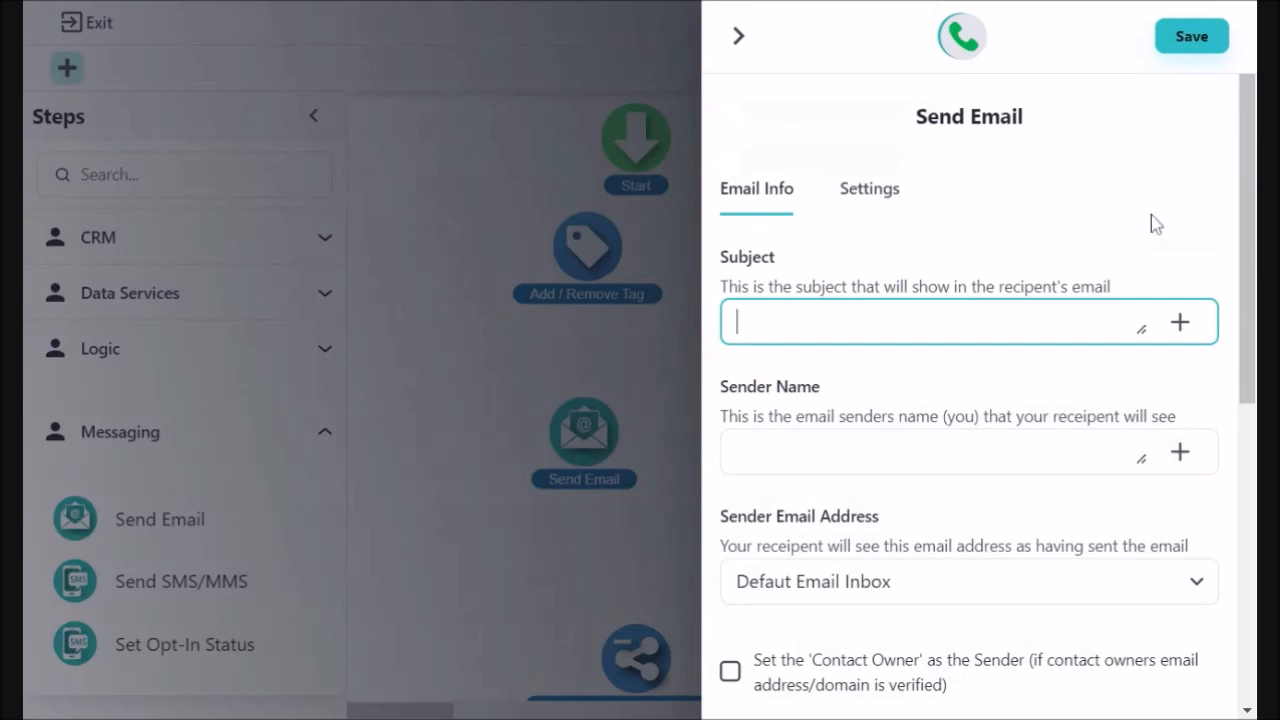
{"action": "type", "text": "Empower Hou"}
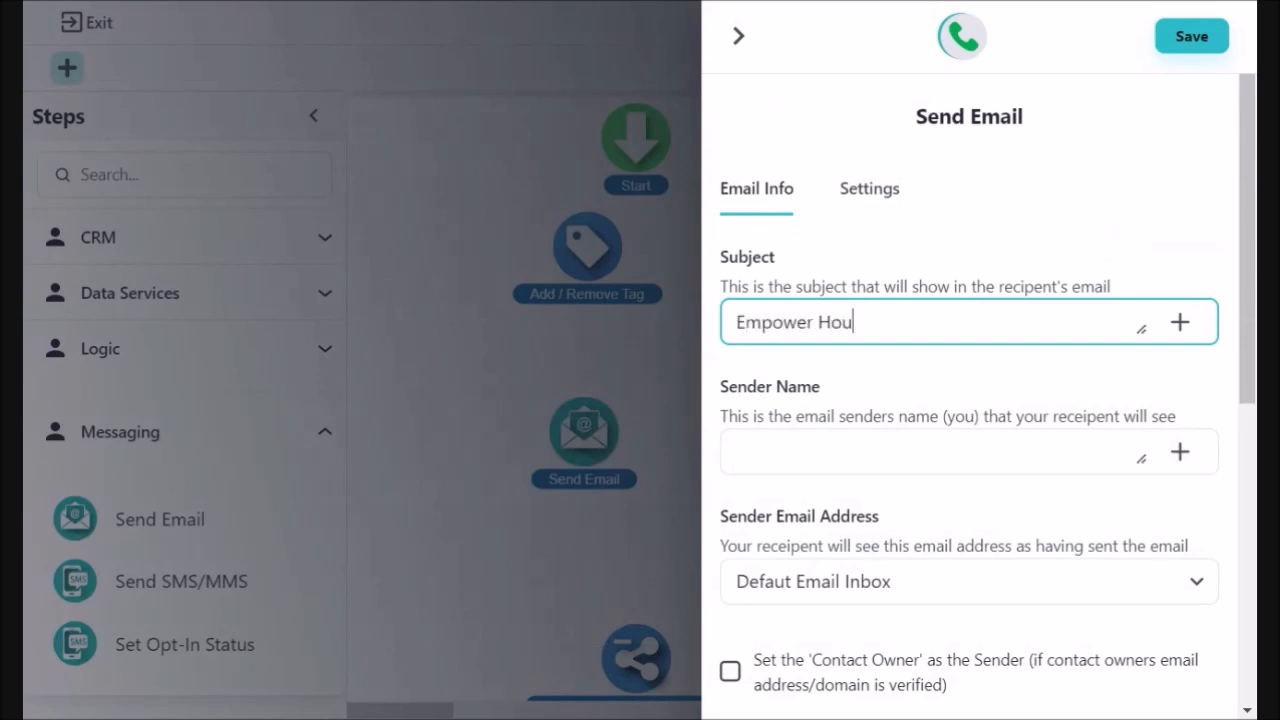
{"action": "type", "text": "r Purchase"}
{"action": "key", "text": "Tab"}
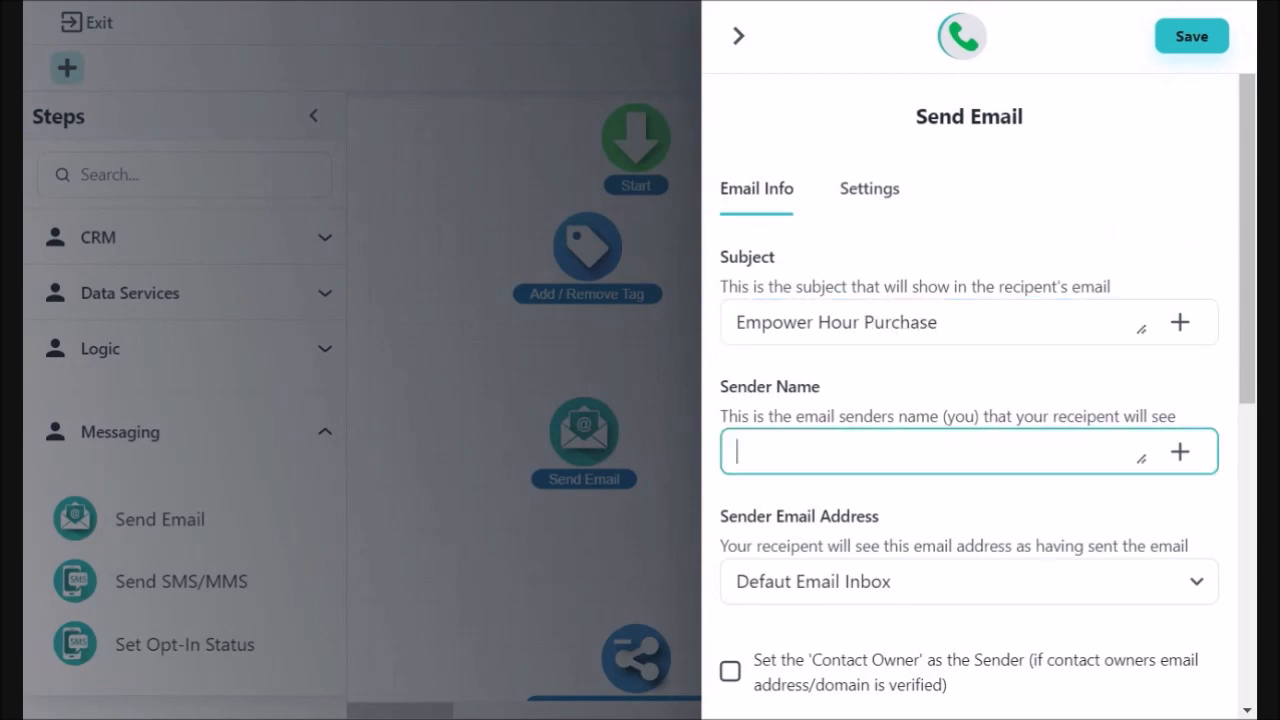
{"action": "type", "text": "Trá Urban"}
Make the contact owner the sender, keeping recipients at Contact Email (Default).
{"action": "left_click", "coordinate": [1205, 588]}
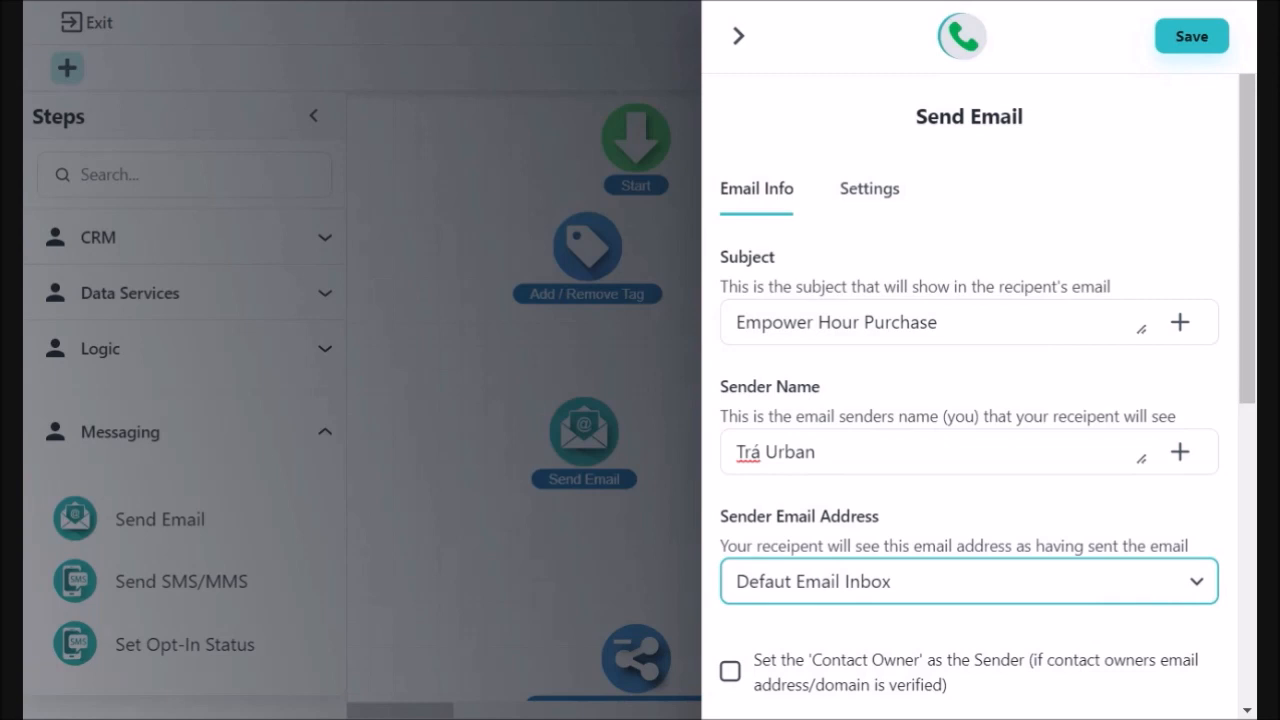
{"action": "scroll", "coordinate": [970, 520], "scroll_direction": "down", "scroll_amount": 5}
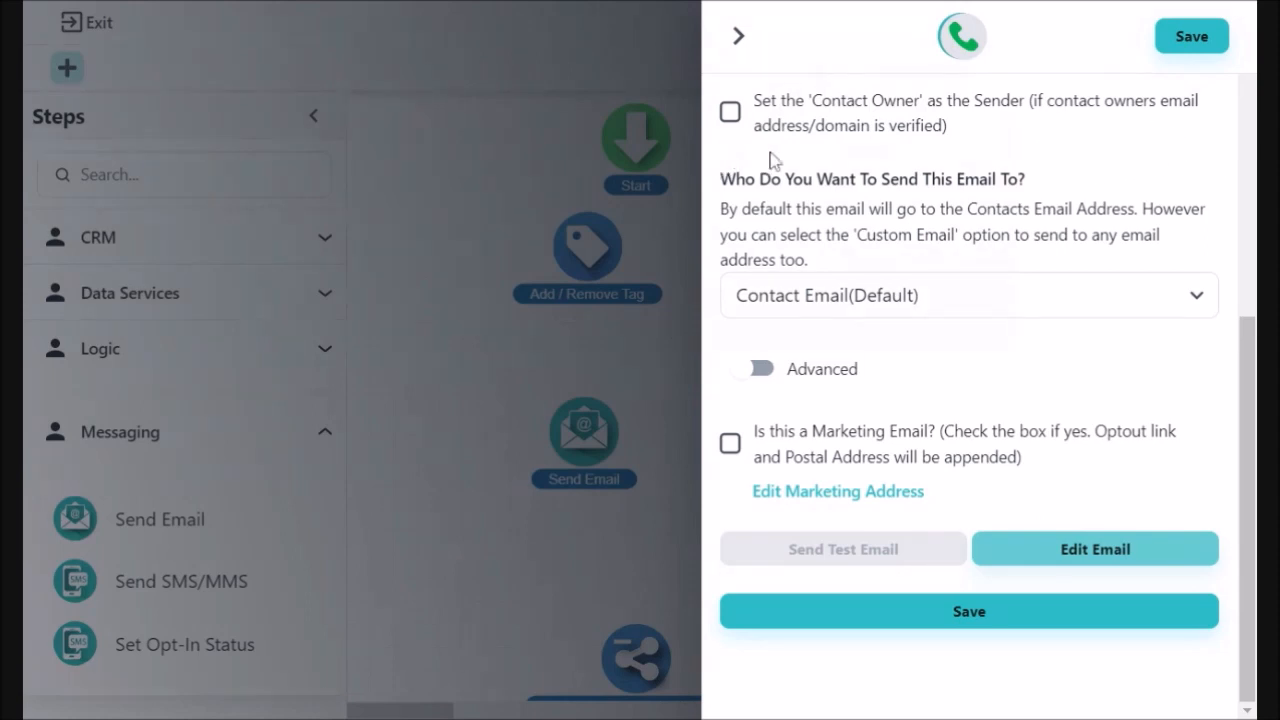
{"action": "left_click", "coordinate": [730, 112]}
{"action": "left_click", "coordinate": [1197, 300]}
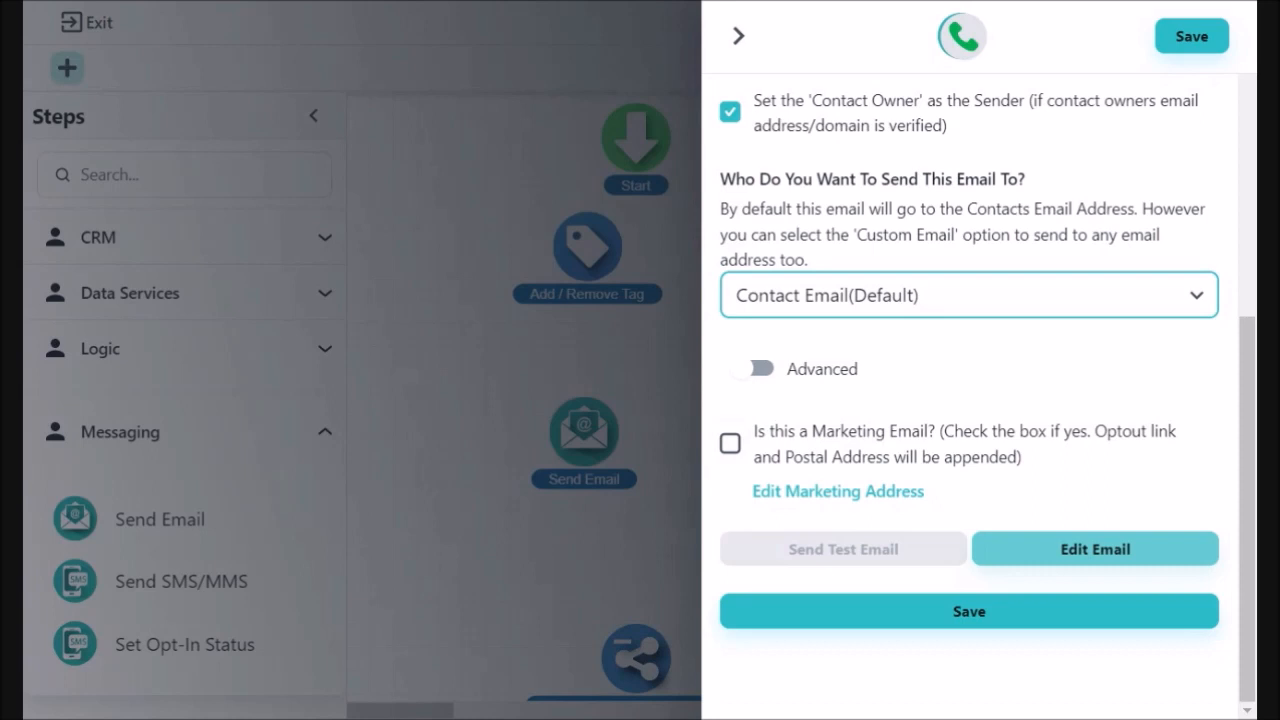
{"action": "left_click", "coordinate": [1106, 559]}
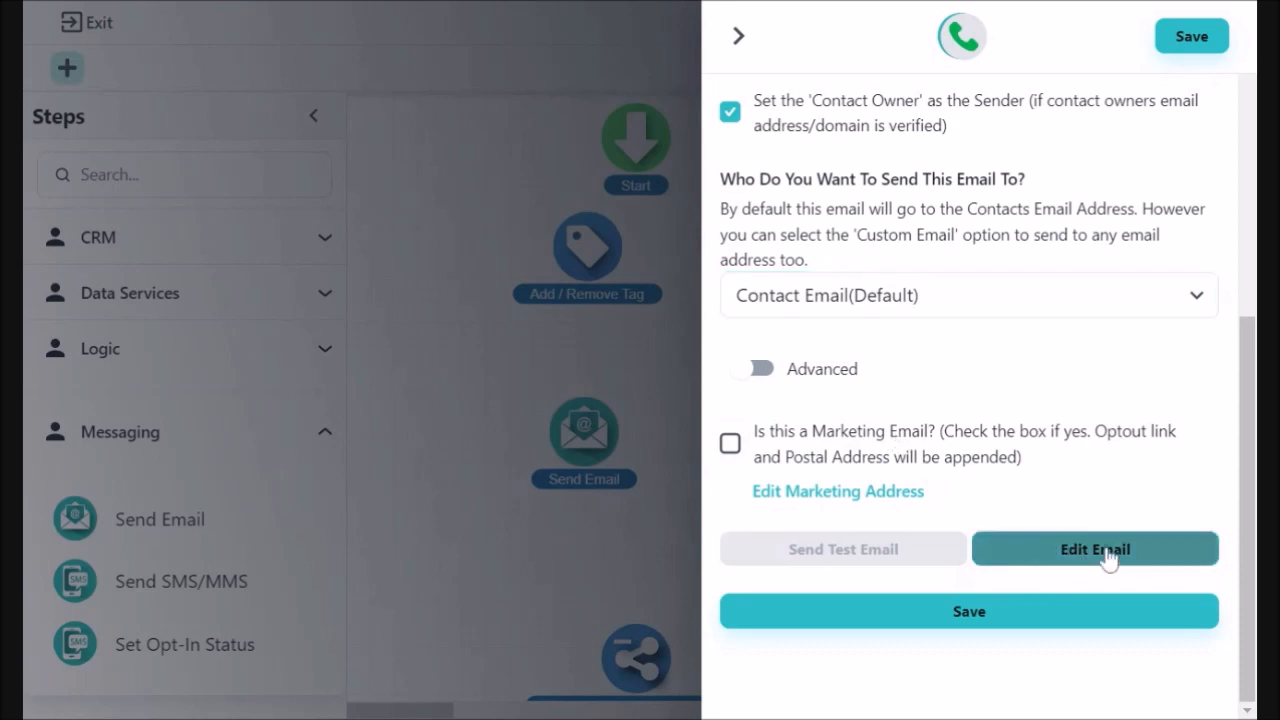
{"action": "left_click", "coordinate": [1106, 559]}
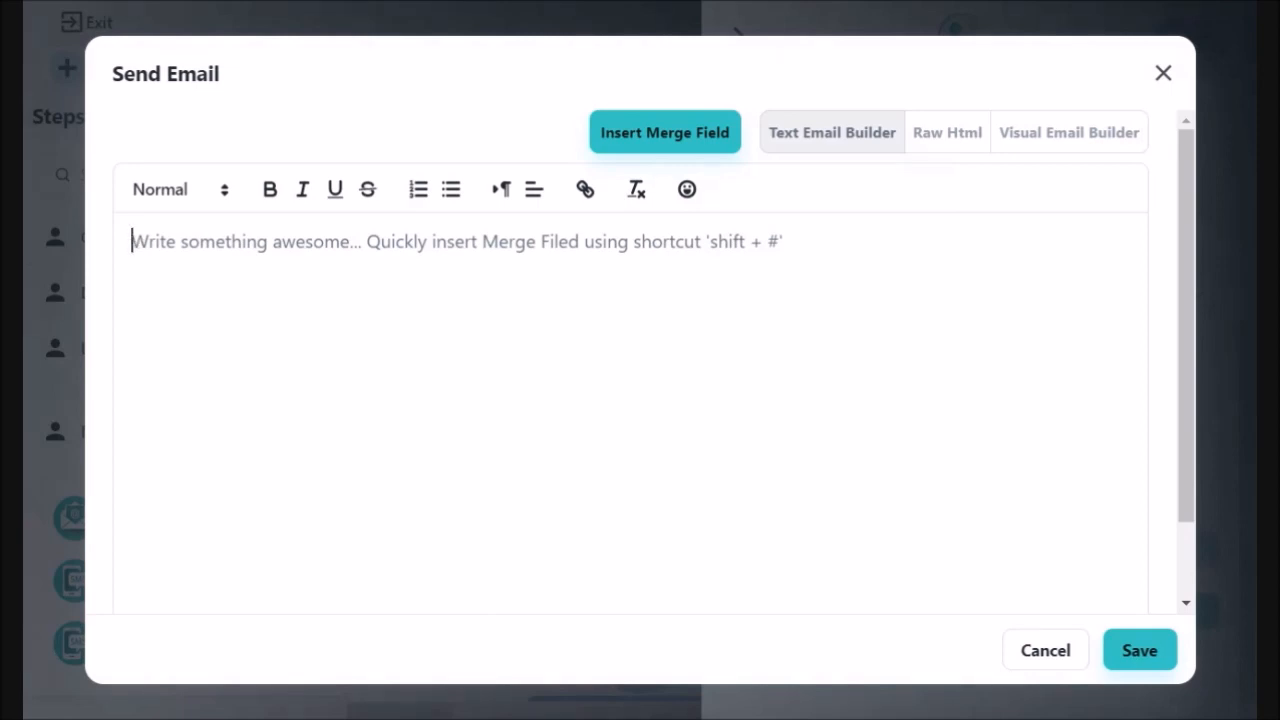
Paste the confident-version-of-you sentence, add a 'Most Grateful,' sign-off with the sender's name, and save.
{"action": "type", "text": "I'm excited to assist Your journey of transformation into the most confident version of you!"}
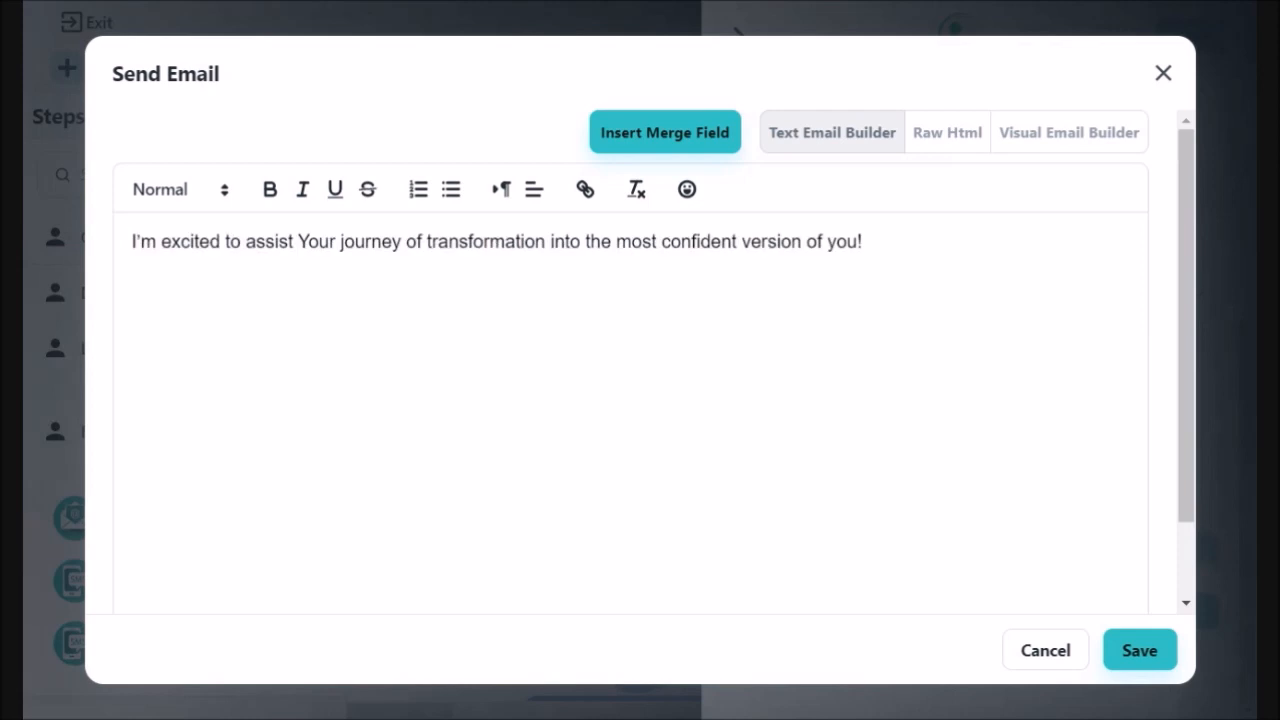
{"action": "type", "text": "Most Grateful,"}
{"action": "key", "text": "Return"}
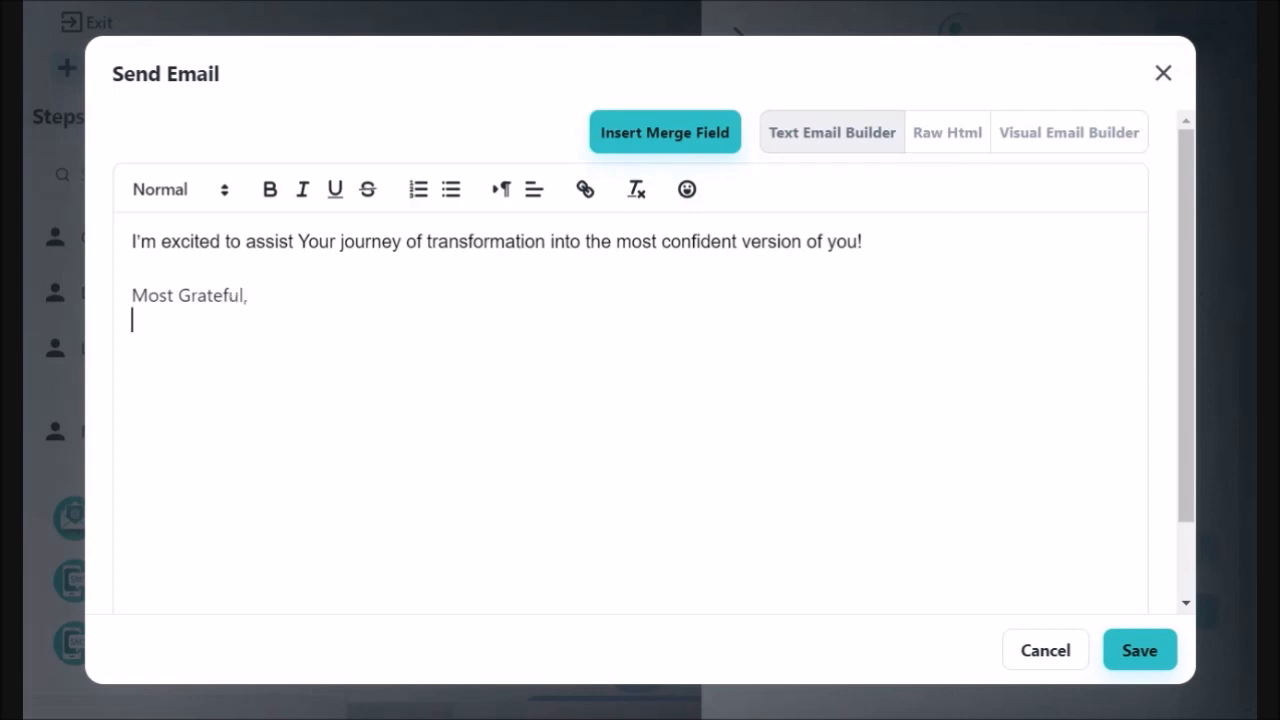
{"action": "type", "text": "Trá Urban"}
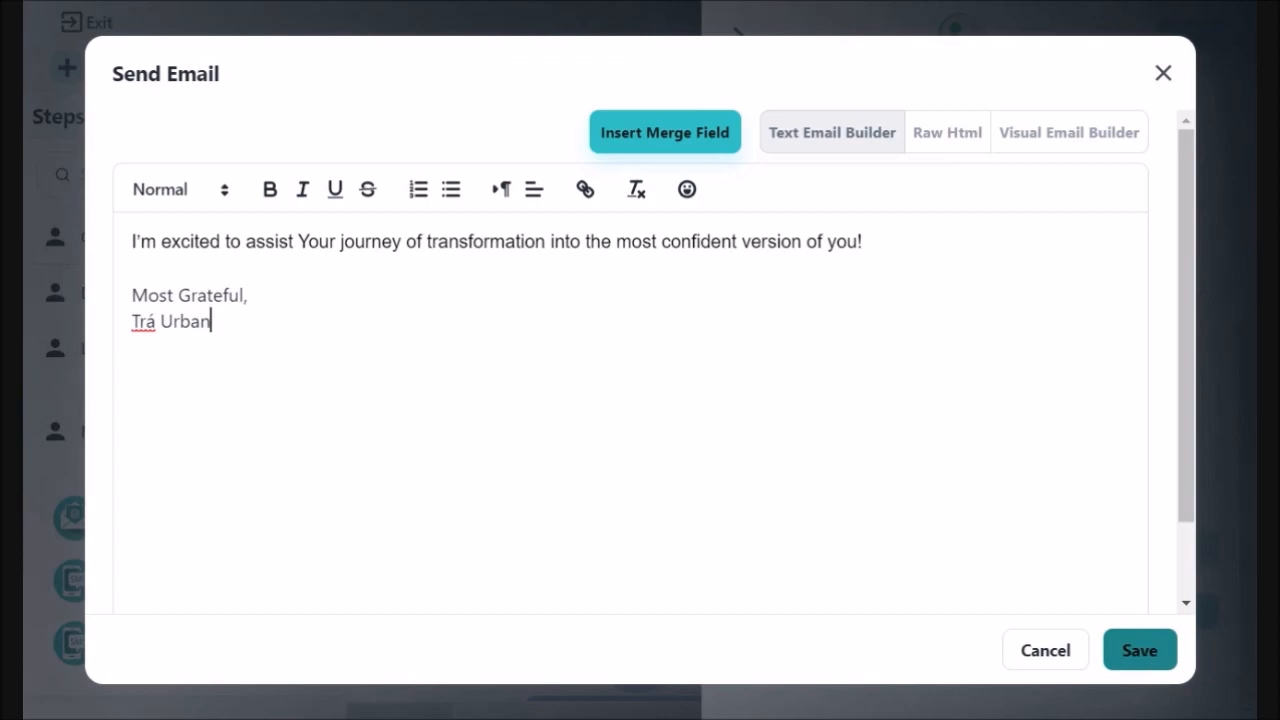
{"action": "left_click", "coordinate": [1140, 660]}
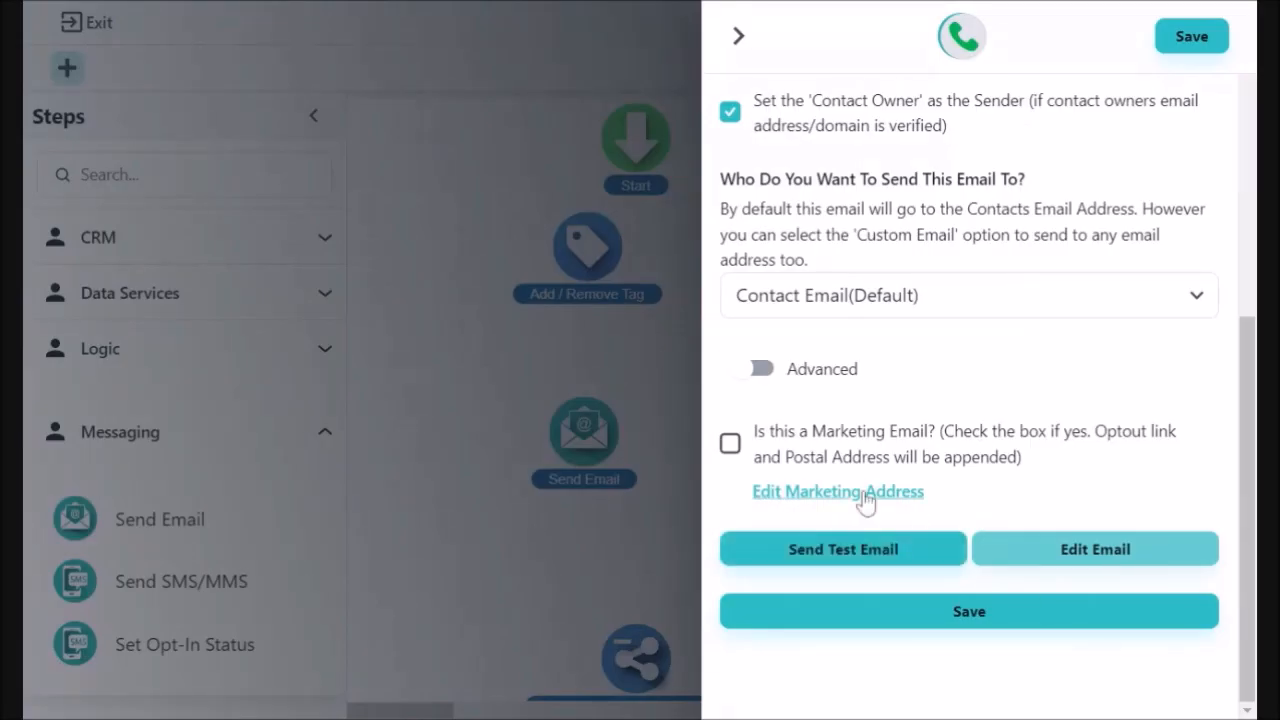
Send a test of the email to the test recipient's address, then save the Send Email step.
{"action": "left_click", "coordinate": [810, 563]}
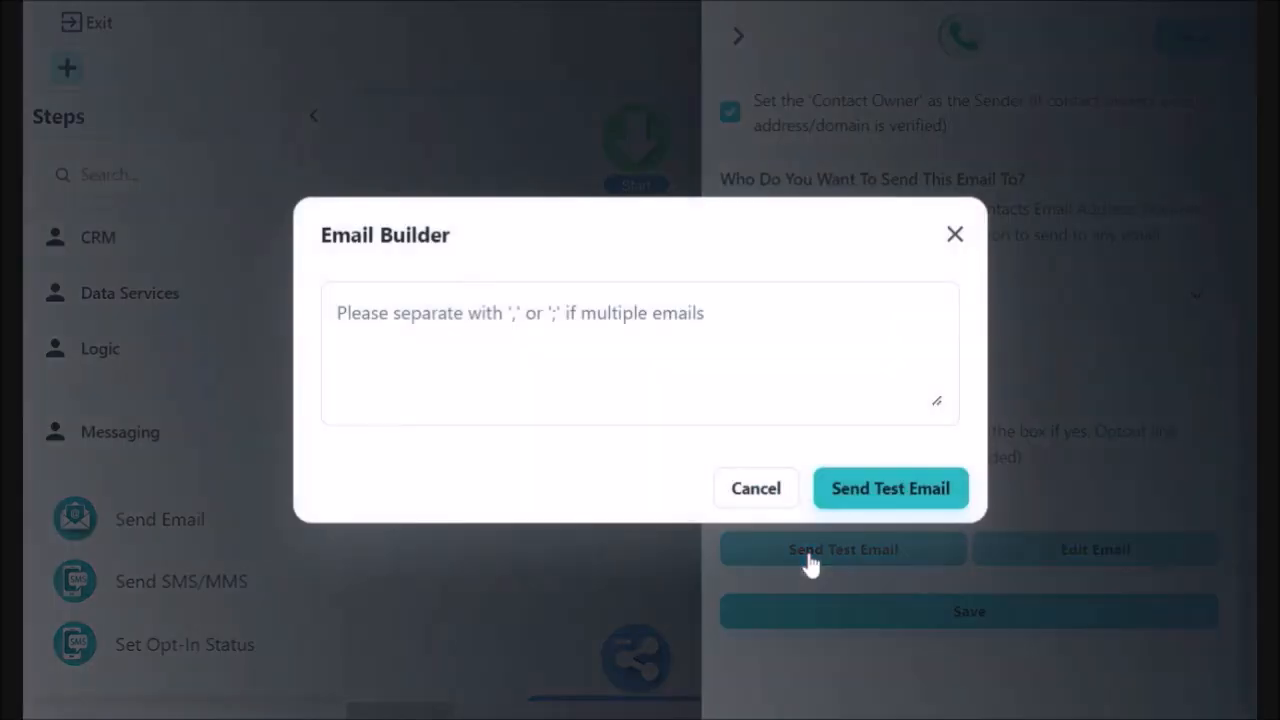
{"action": "left_click", "coordinate": [528, 350]}
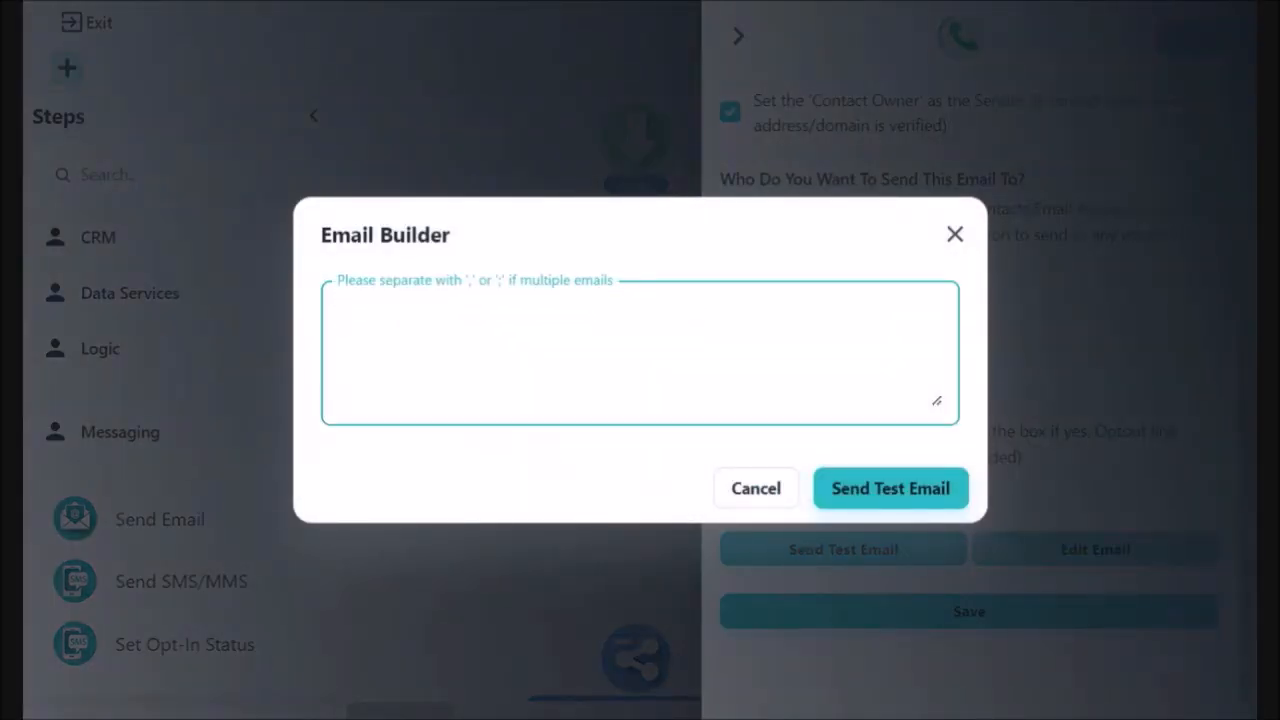
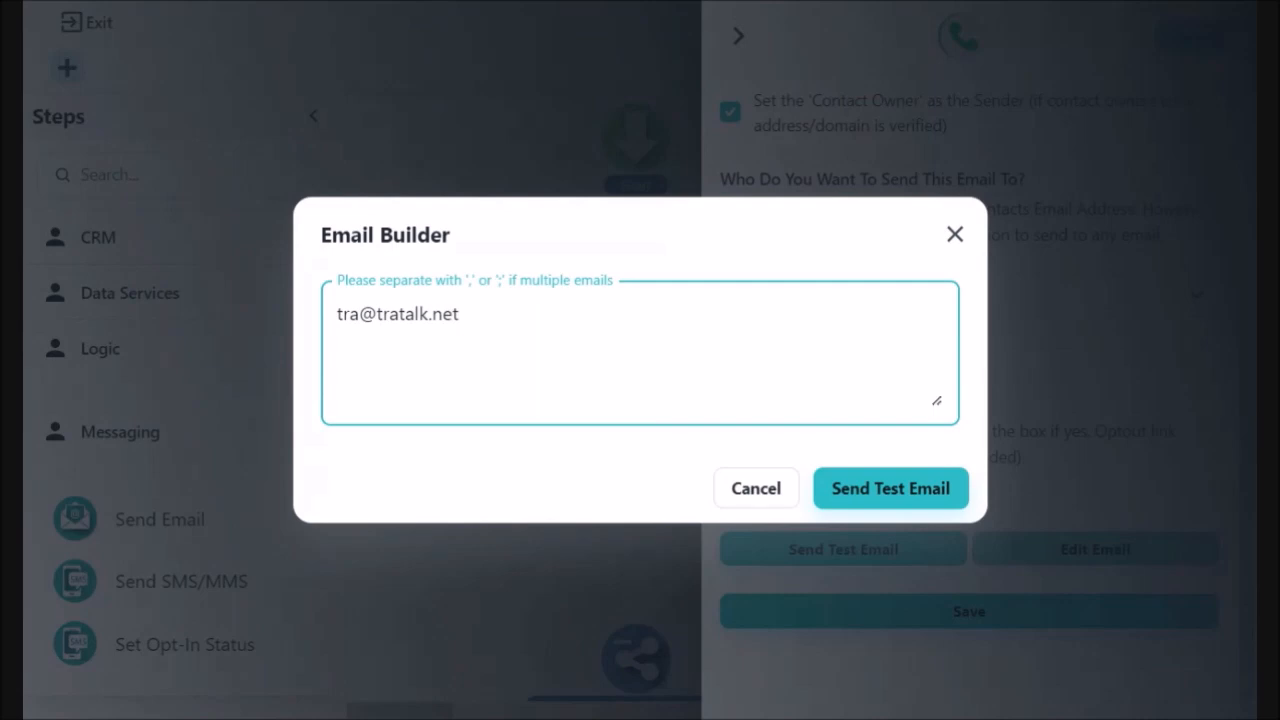
{"action": "left_click", "coordinate": [876, 490]}
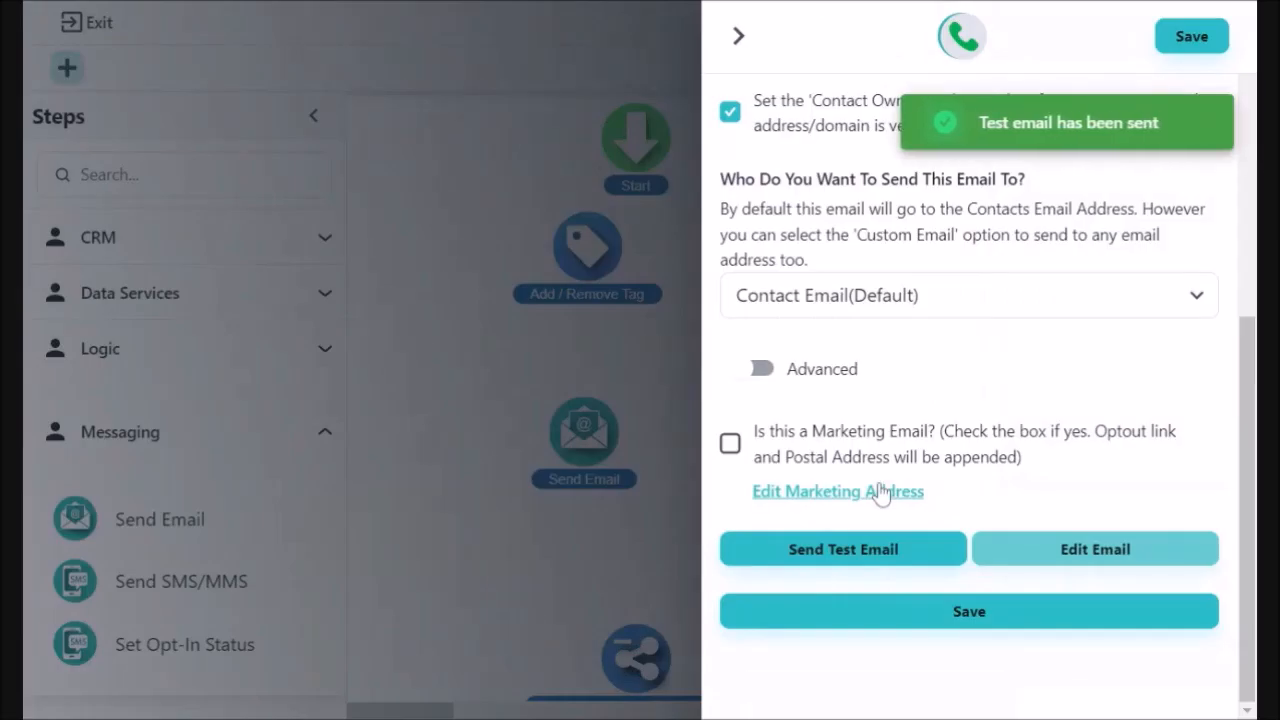
{"action": "left_click", "coordinate": [990, 611]}
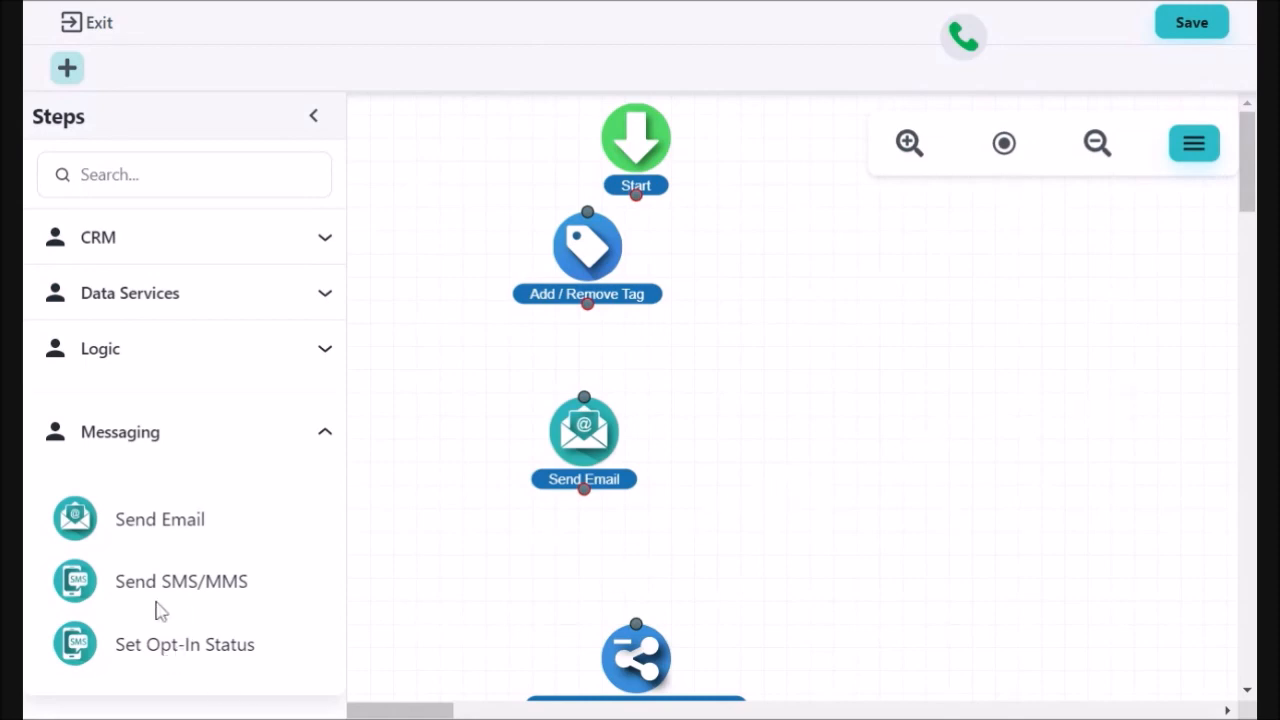
Add a Send SMS/MMS step and set its From Number to the account's own phone number.
{"action": "left_click_drag", "start_coordinate": [157, 592], "coordinate": [783, 557]}
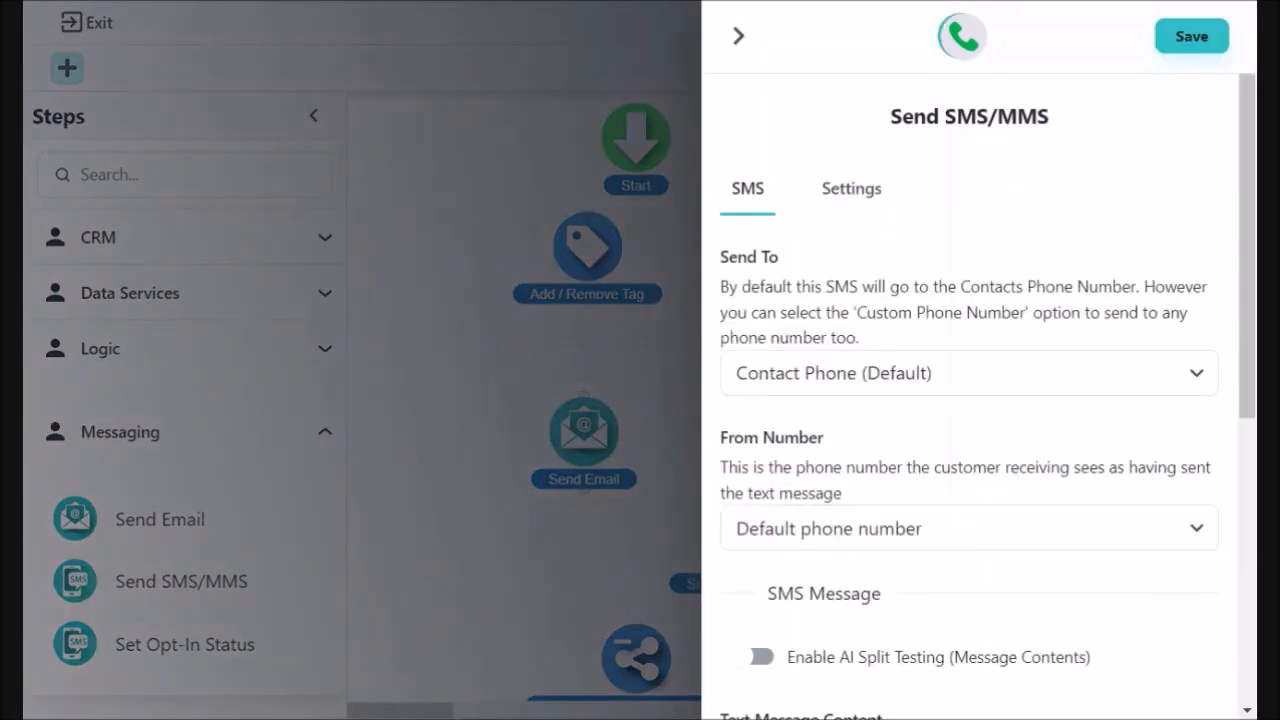
{"action": "left_click", "coordinate": [1203, 382]}
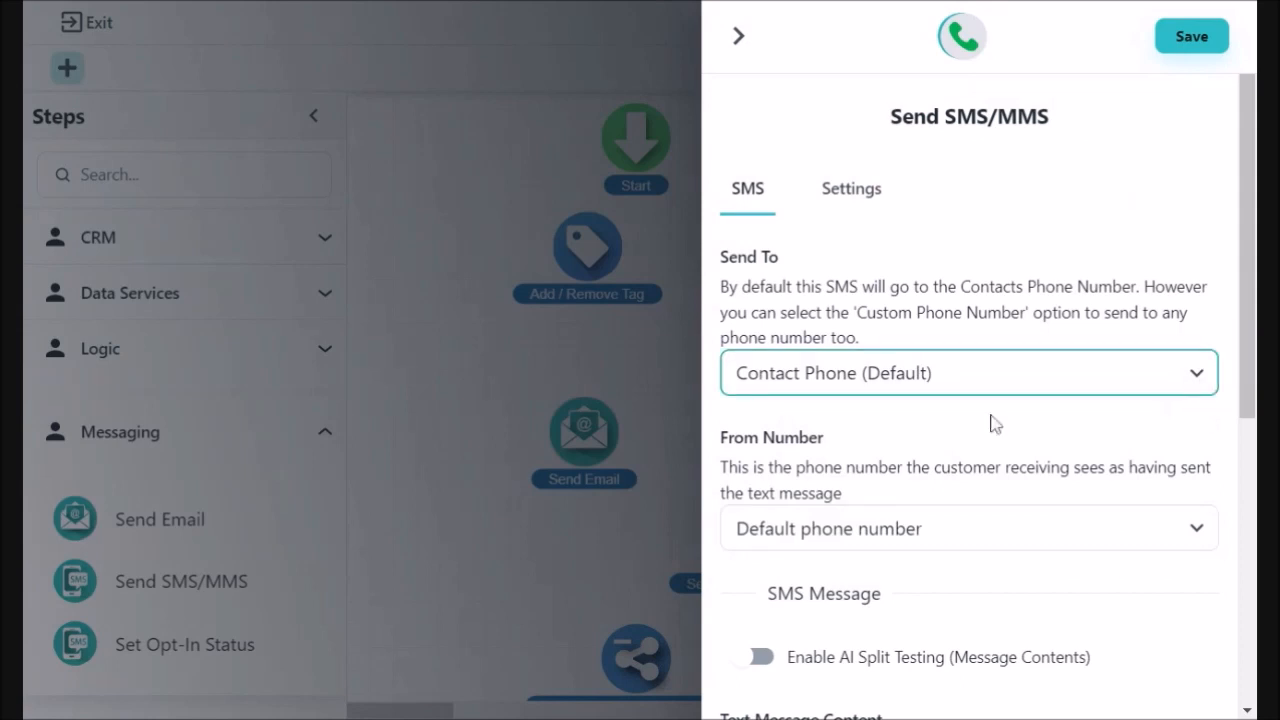
{"action": "left_click", "coordinate": [1197, 538]}
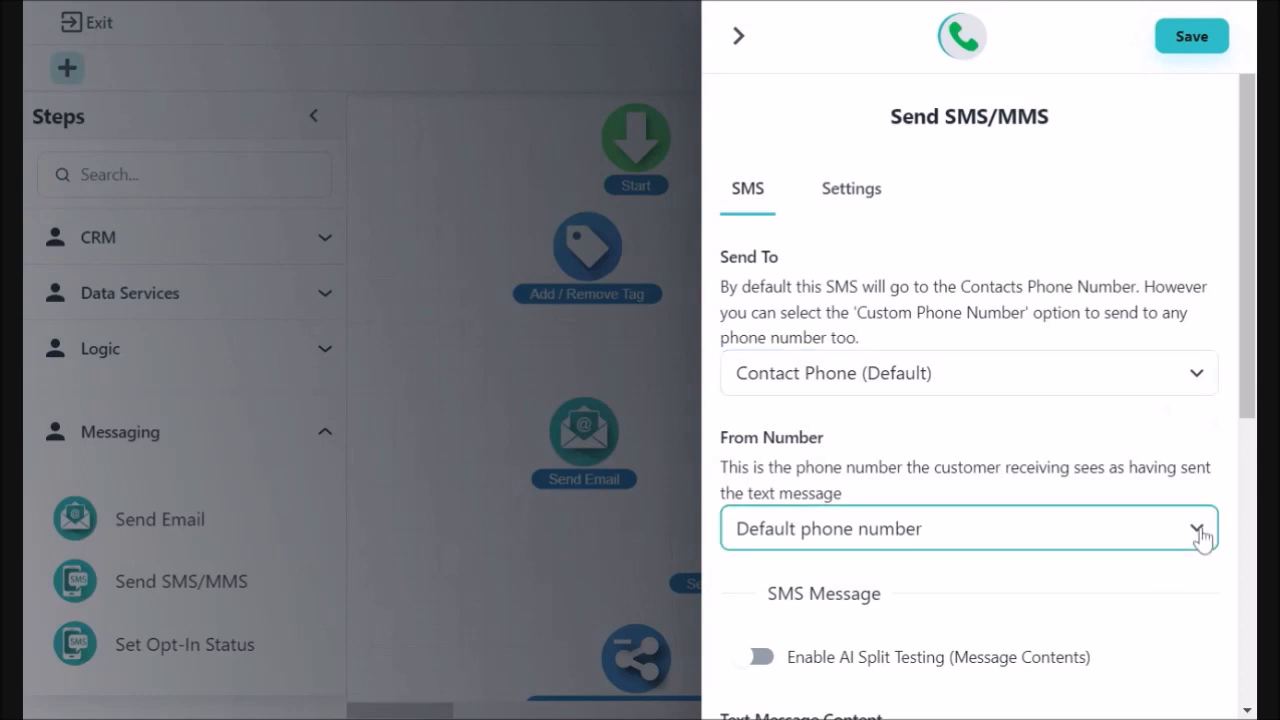
{"action": "left_click", "coordinate": [1197, 605]}
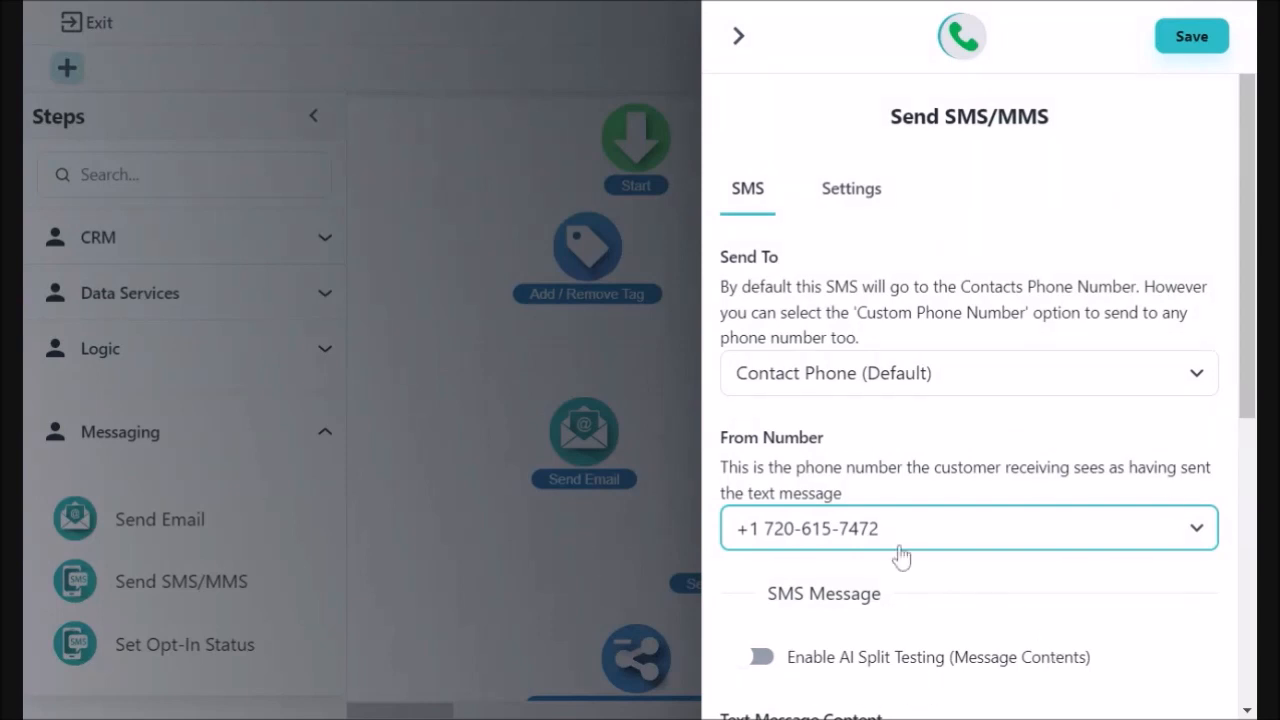
{"action": "scroll", "coordinate": [1130, 630], "scroll_direction": "down", "scroll_amount": 4}
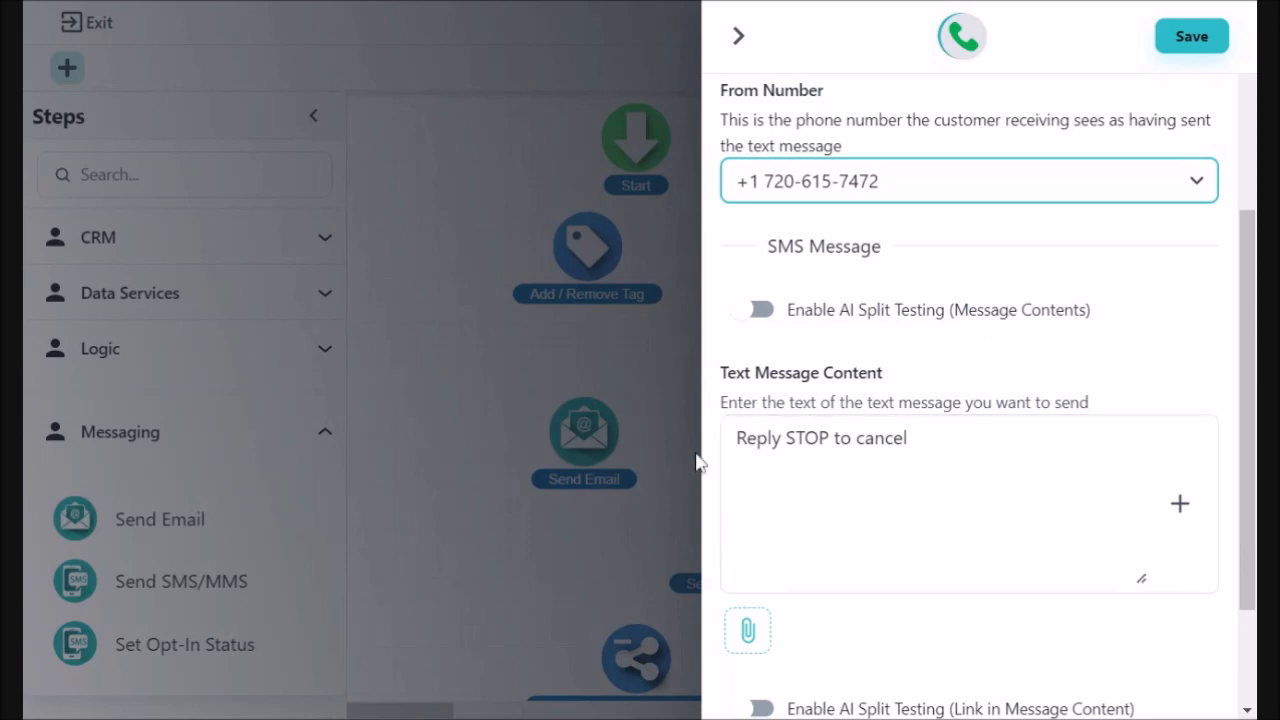
Paste the Empower Hour thank-you with Instagram link above 'Reply STOP to cancel', then start a test SMS.
{"action": "left_click", "coordinate": [738, 438]}
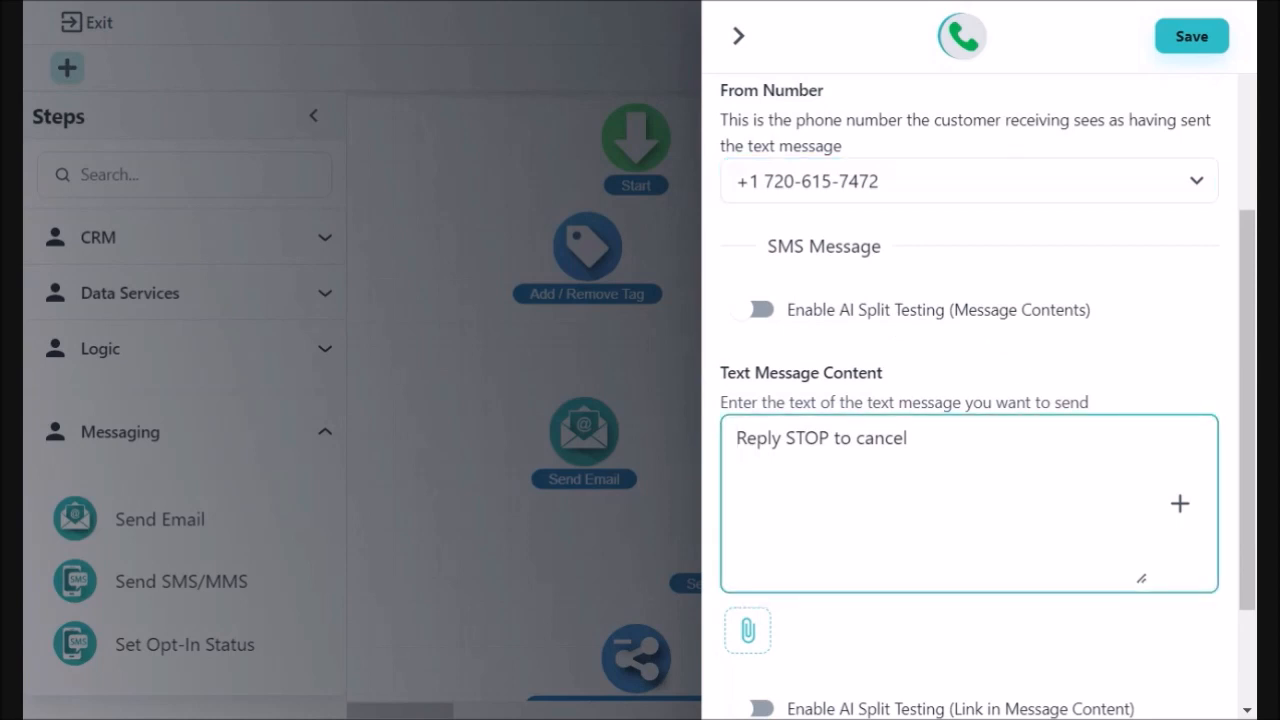
{"action": "key", "text": "Return"}
{"action": "key", "text": "Return"}
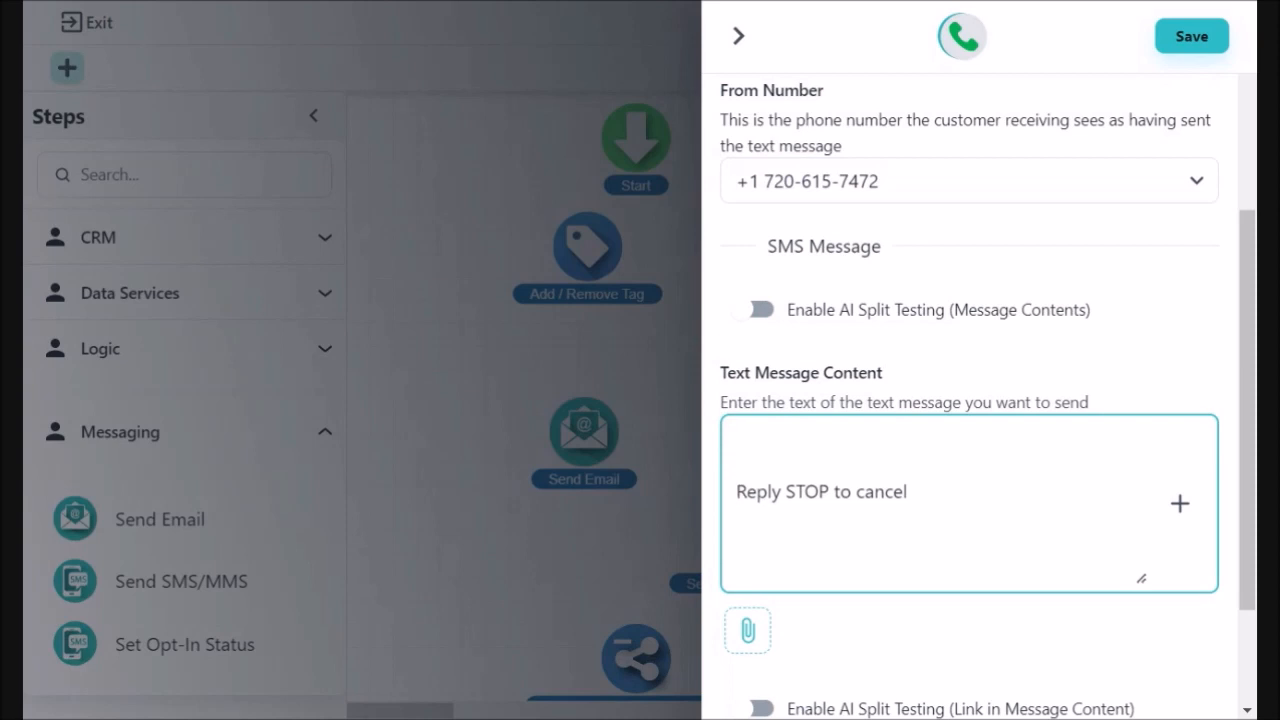
{"action": "left_click", "coordinate": [606, 2]}
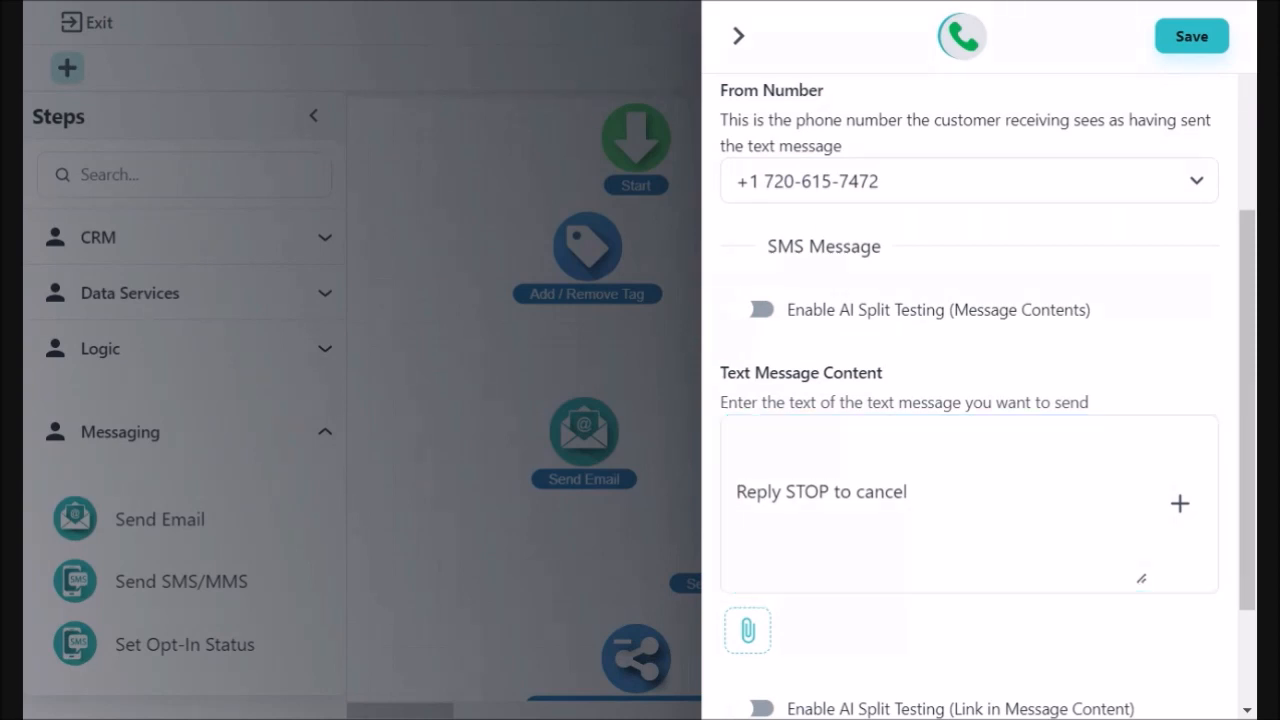
{"action": "left_click", "coordinate": [738, 437]}
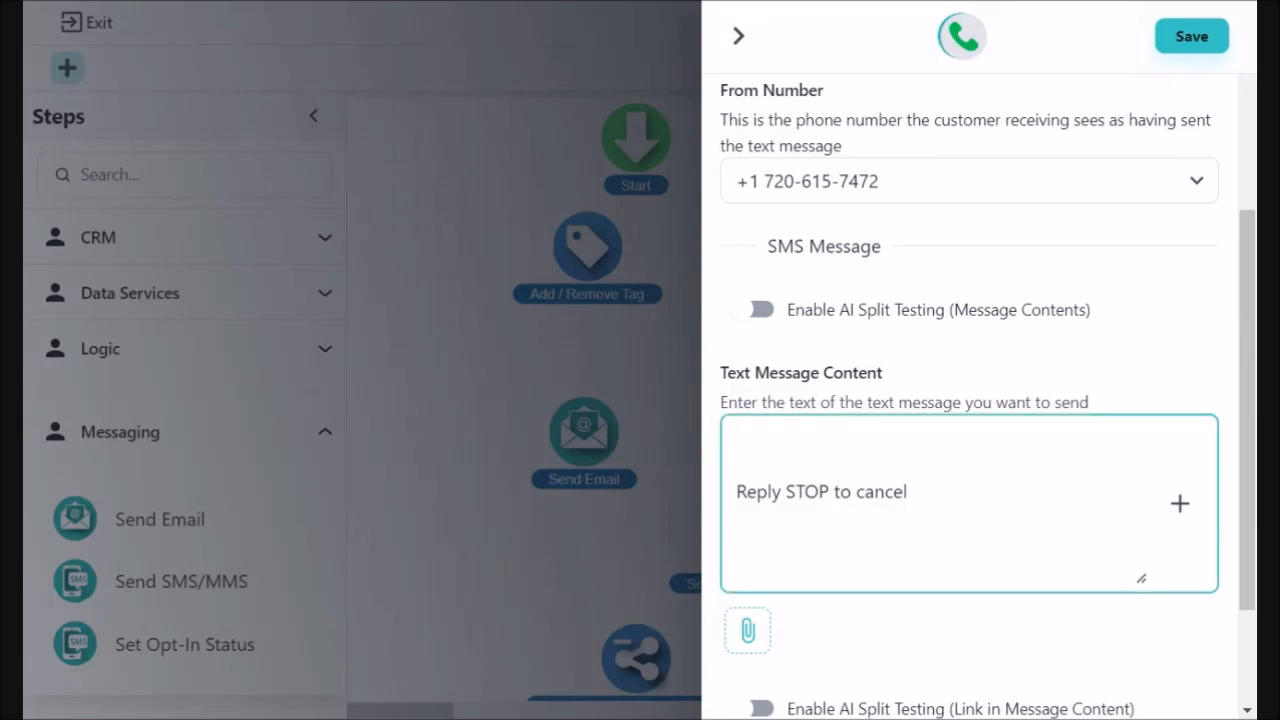
{"action": "type", "text": "I'm excited to assist Your journey of transformation into the most confident version of you! Thanks Bunches for your purchase to attend Empower Hour with Trá! I invite You to follow my Instagram page for more tps and strategies to living a Fulfilled Life:  https://www.instagram.com/traurbanofficial/?hl=en"}
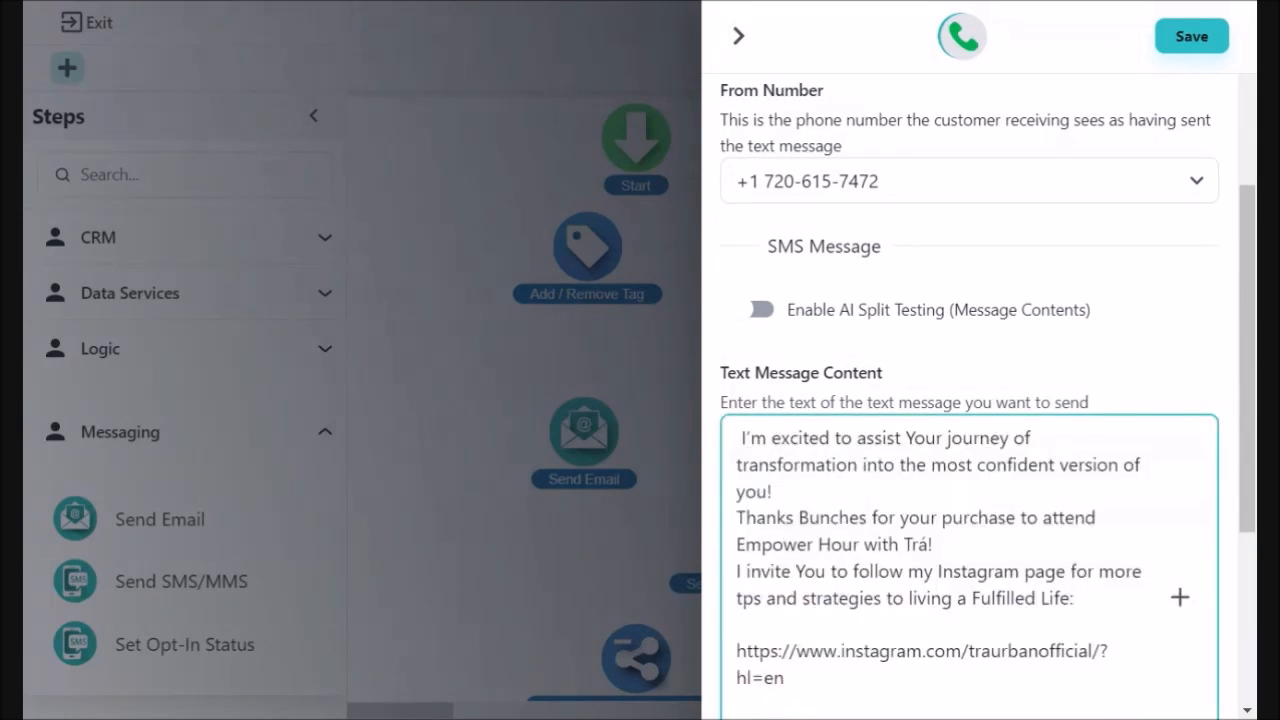
{"action": "scroll", "coordinate": [980, 400], "scroll_direction": "down", "scroll_amount": 3}
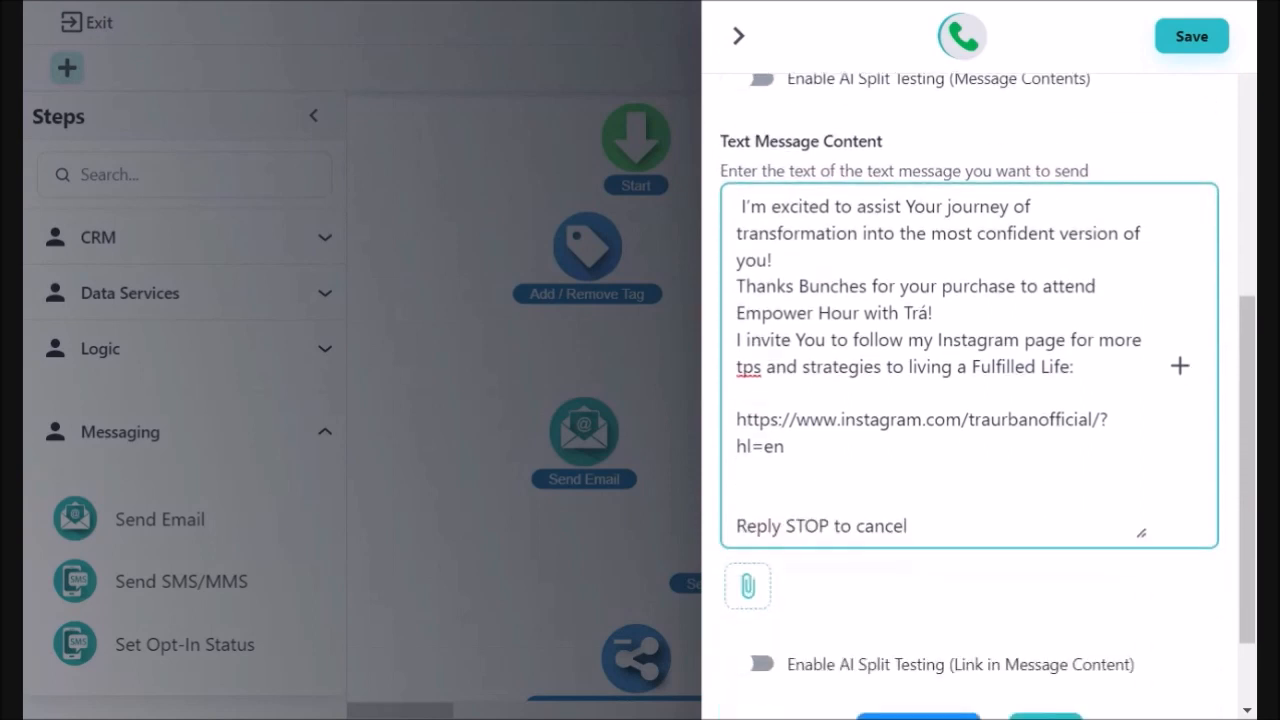
{"action": "scroll", "coordinate": [990, 548], "scroll_direction": "down", "scroll_amount": 2}
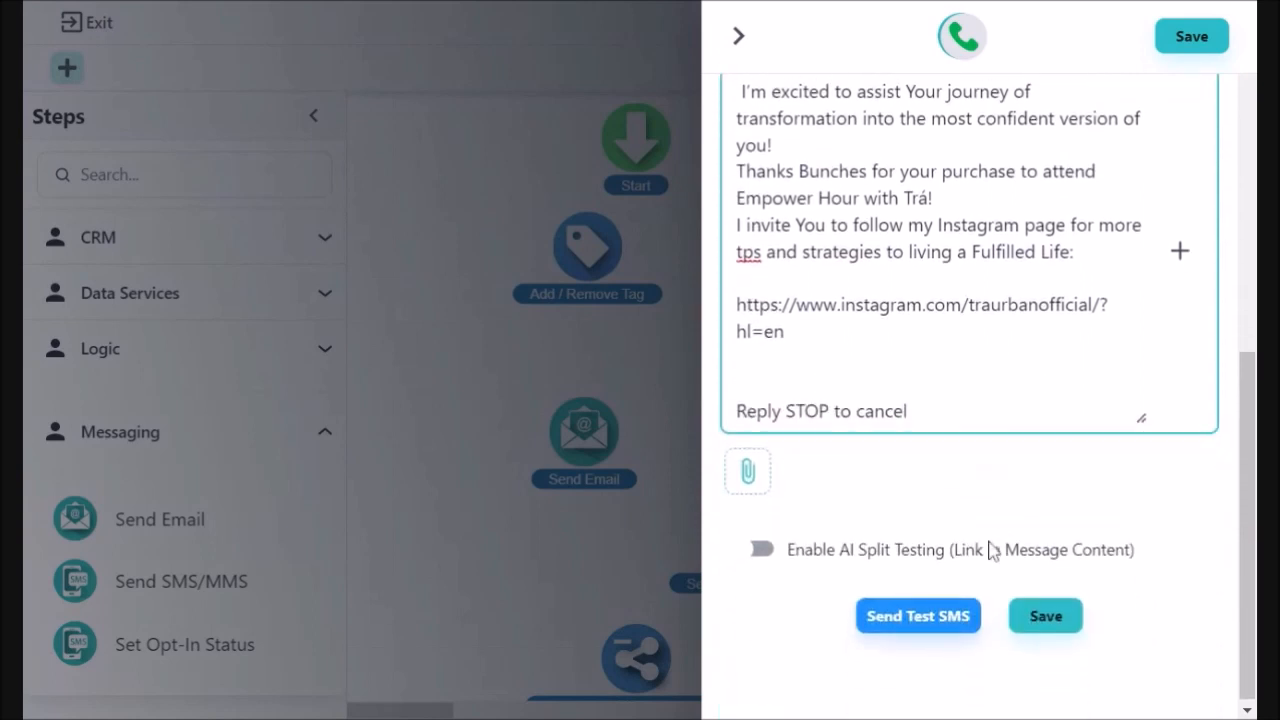
{"action": "left_click", "coordinate": [907, 627]}
Send a test of the SMS message to the test phone number.
{"action": "left_click", "coordinate": [512, 364]}
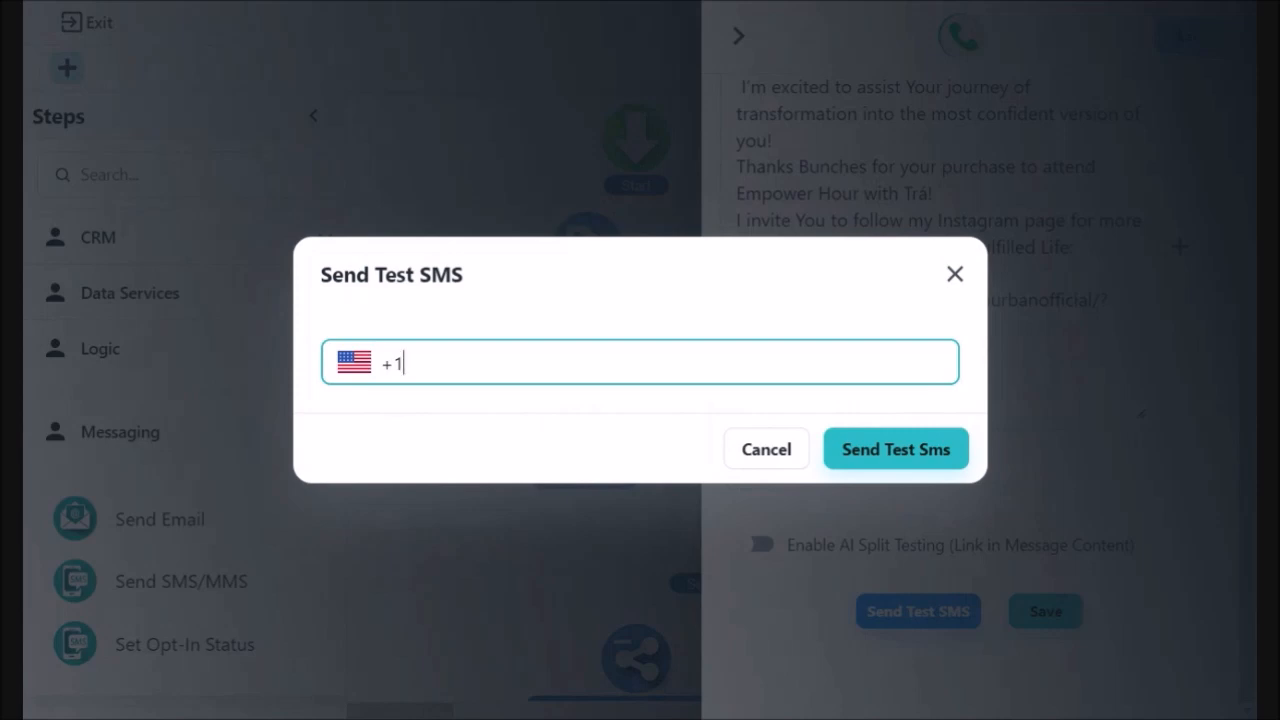
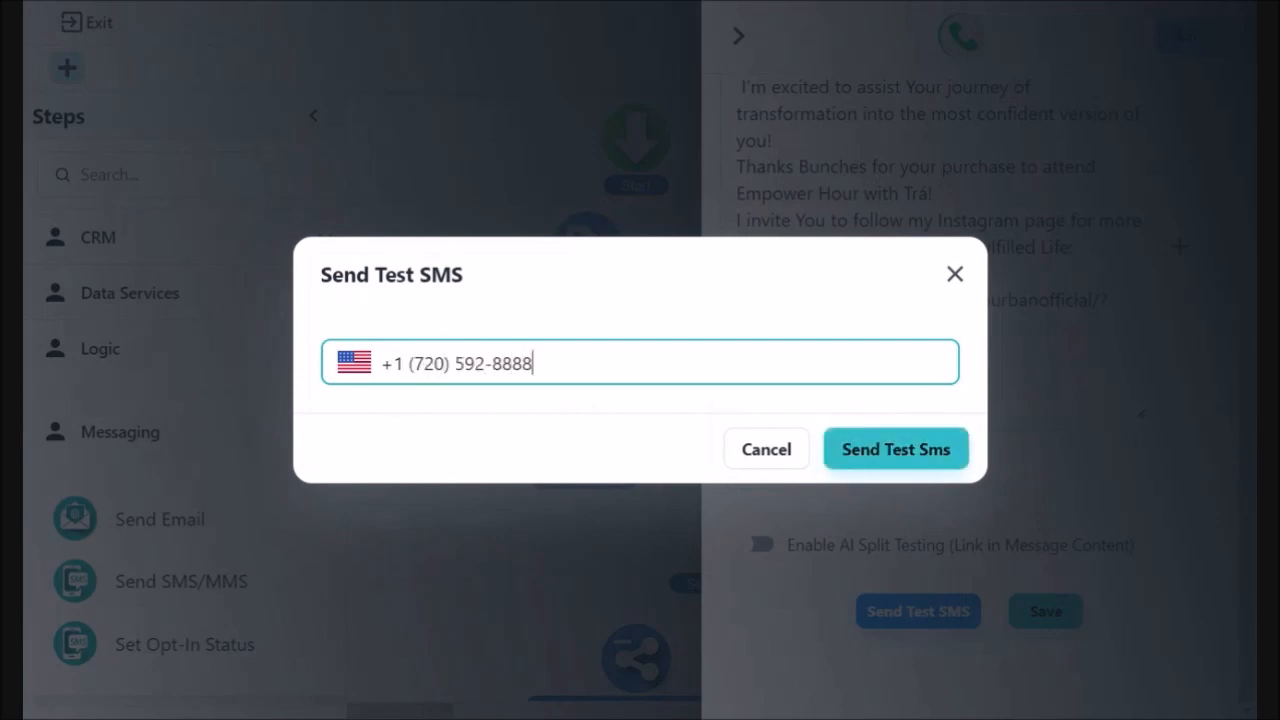
{"action": "left_click", "coordinate": [899, 457]}
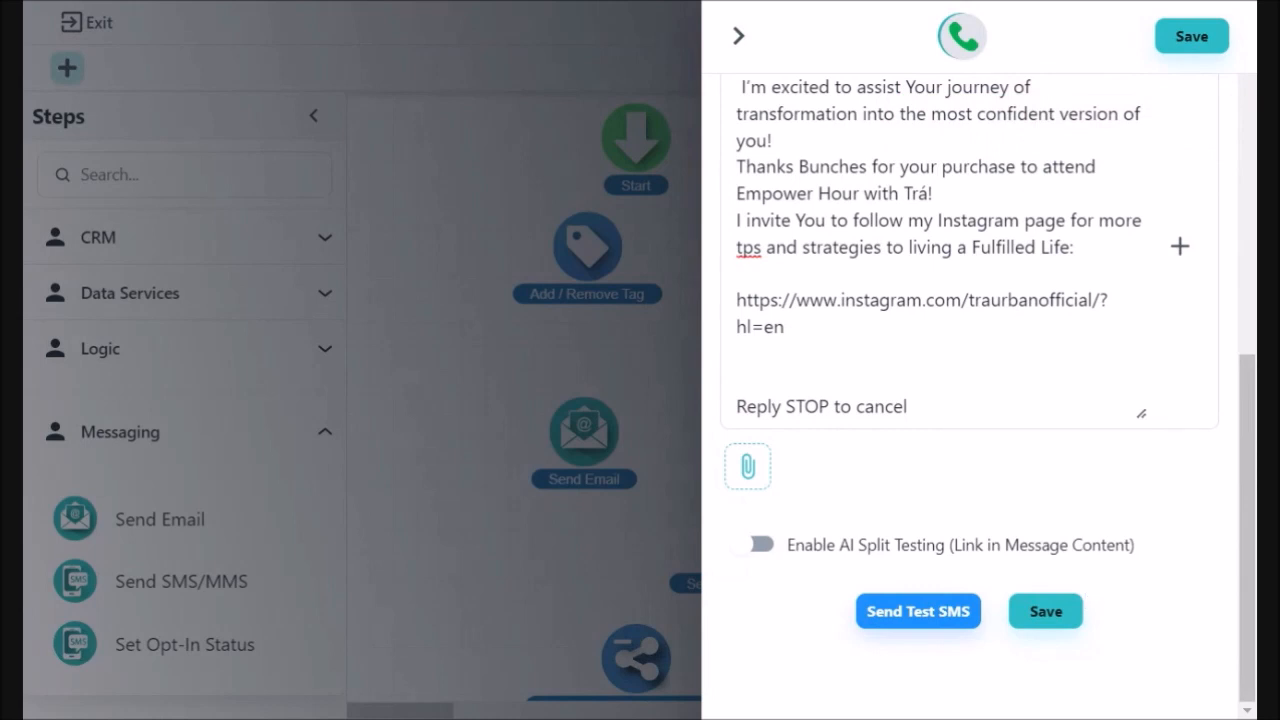
Fix the typo 'tps' to 'tips' in the SMS text and save the Send SMS/MMS step.
{"action": "left_click", "coordinate": [1058, 617]}
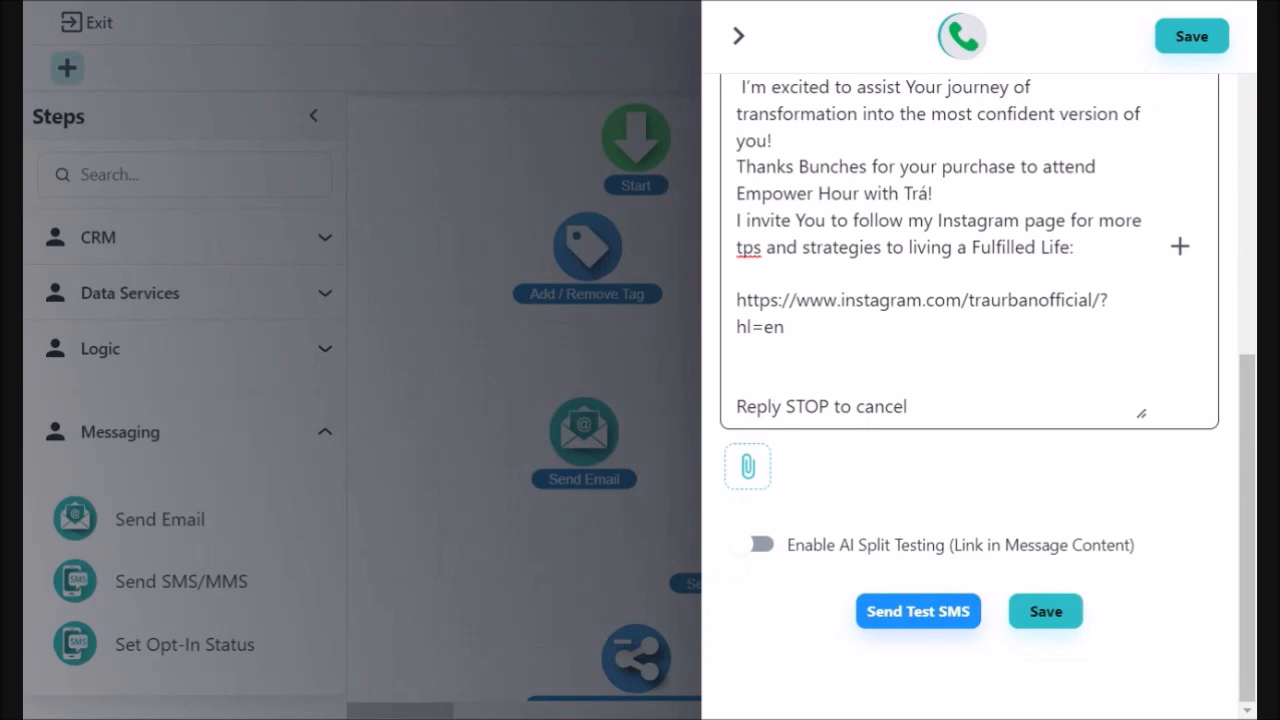
{"action": "double_click", "coordinate": [749, 247]}
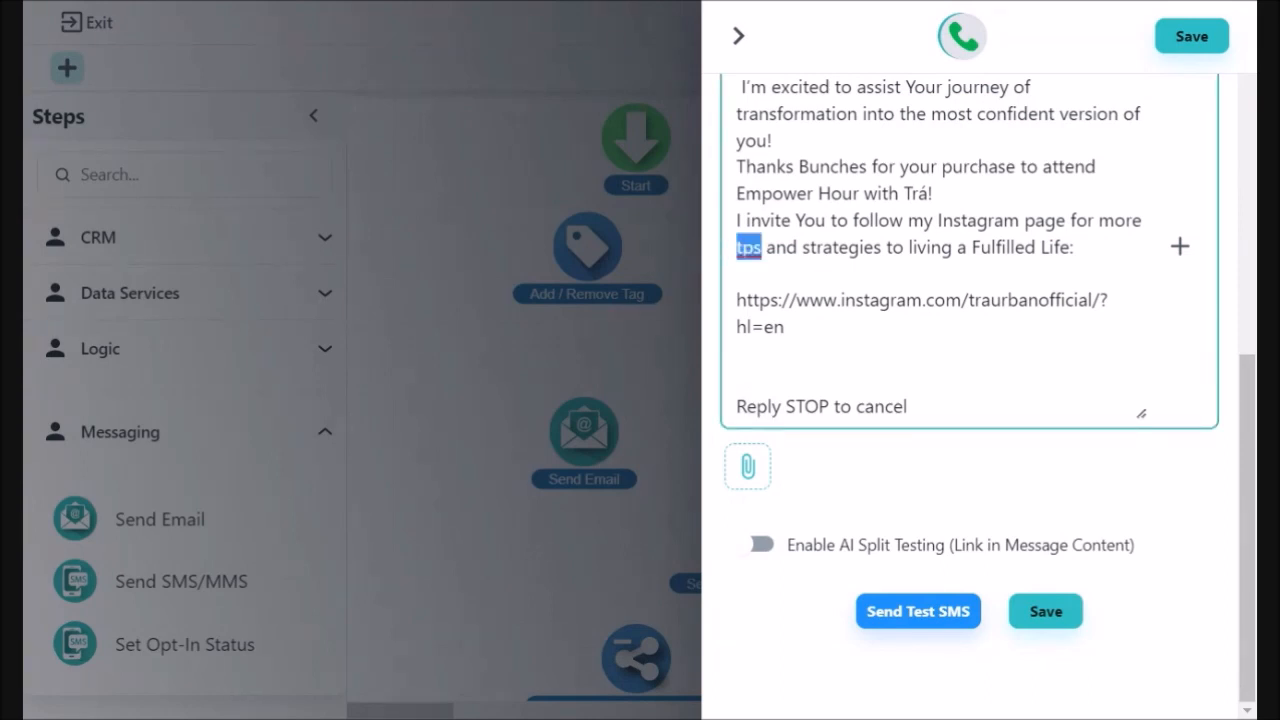
{"action": "type", "text": "tips"}
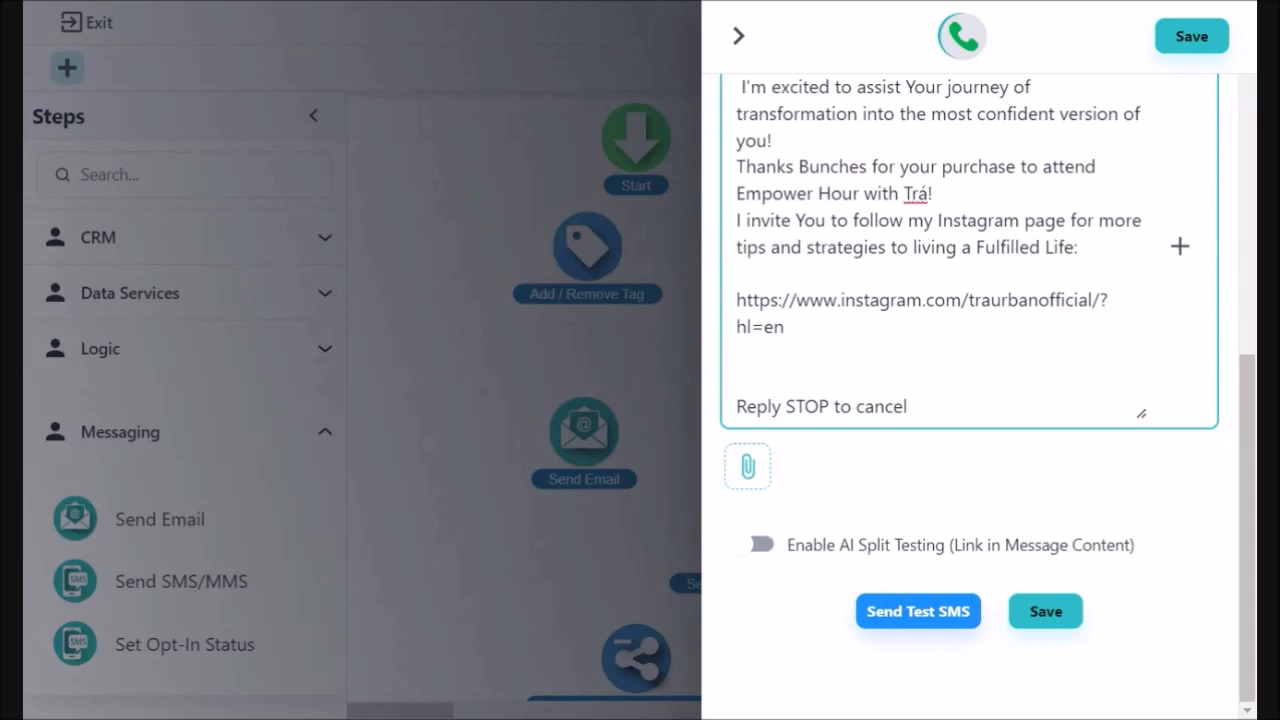
{"action": "scroll", "coordinate": [970, 400], "scroll_direction": "up", "scroll_amount": 4}
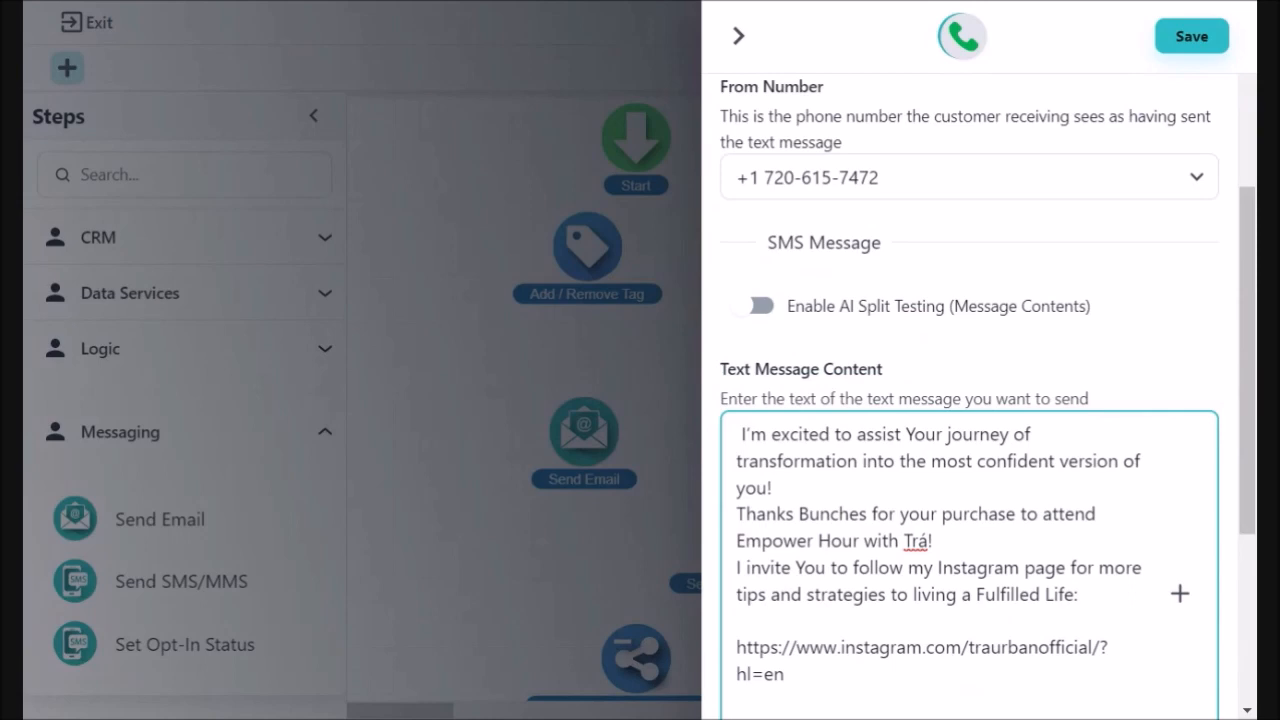
{"action": "scroll", "coordinate": [1050, 610], "scroll_direction": "down", "scroll_amount": 4}
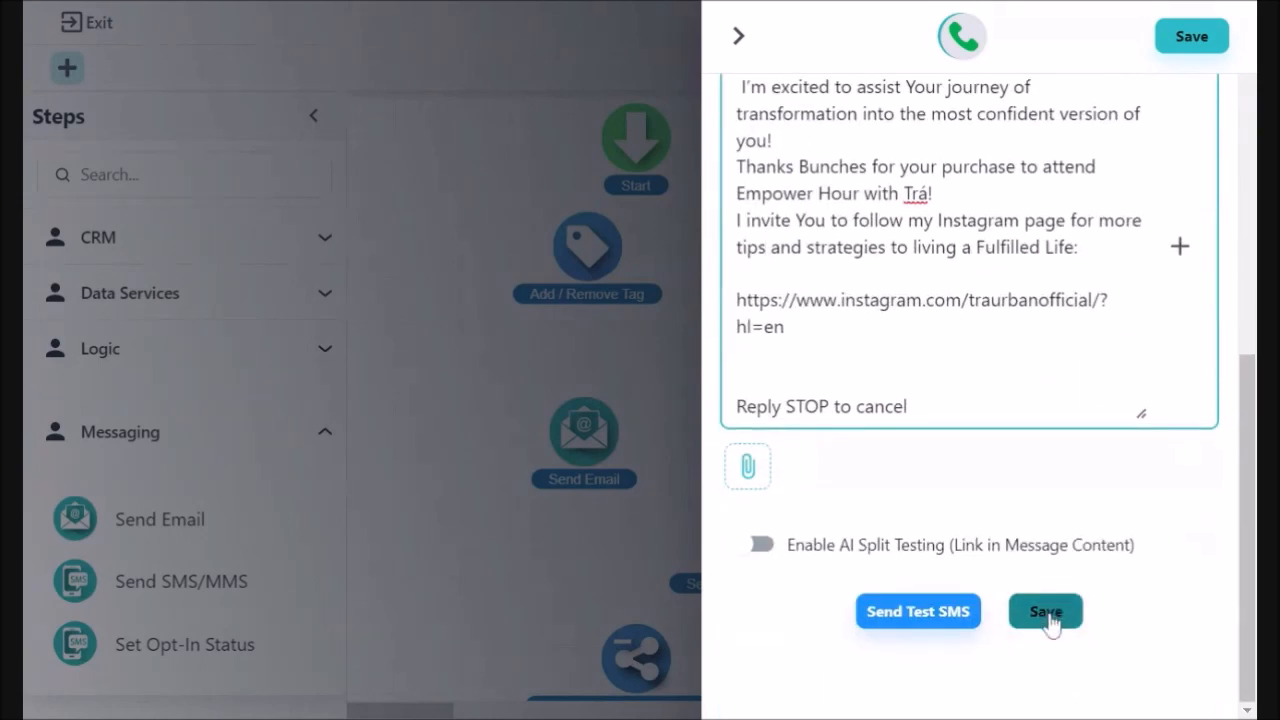
{"action": "left_click", "coordinate": [1048, 614]}
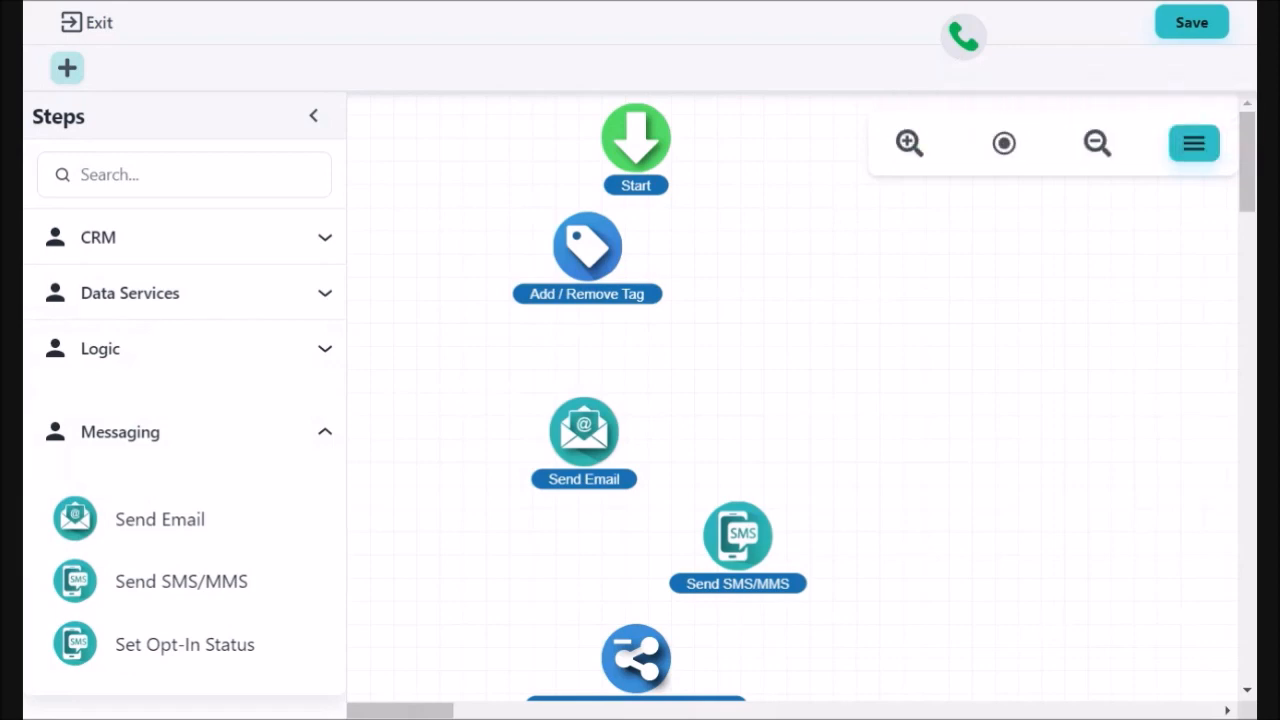
{"action": "mouse_move", "coordinate": [1012, 572]}
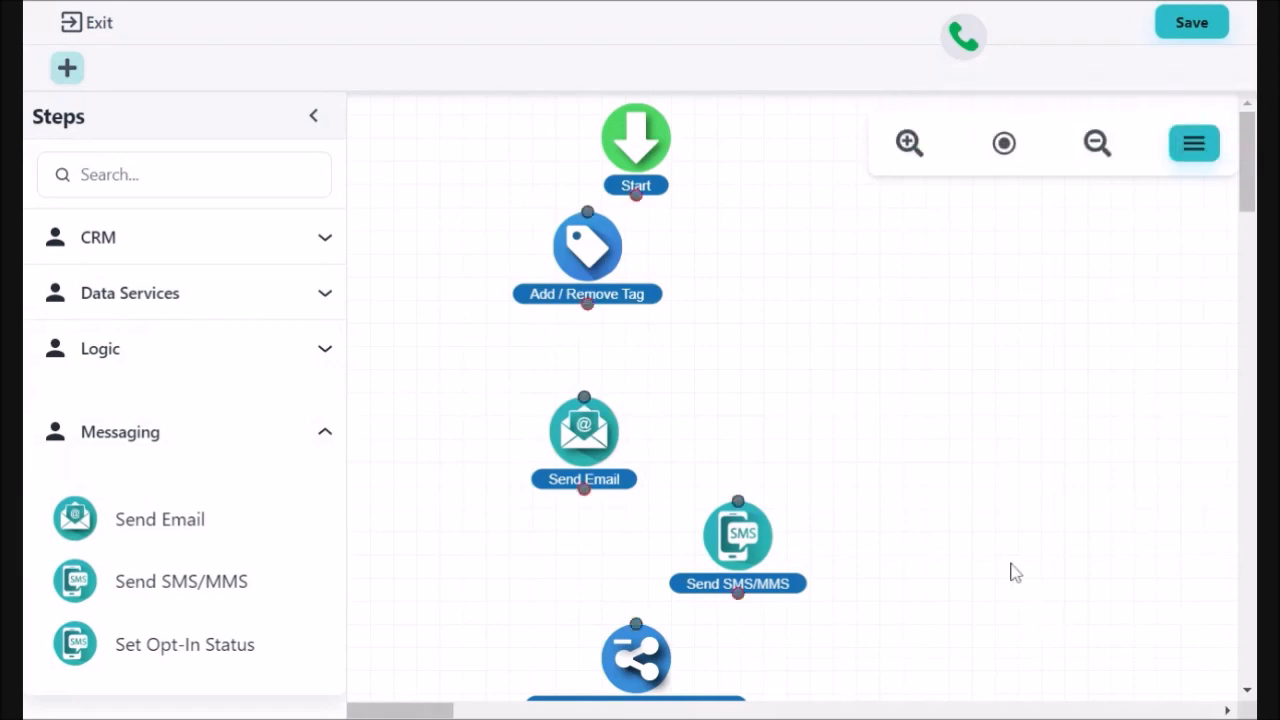
{"action": "left_click", "coordinate": [738, 545]}
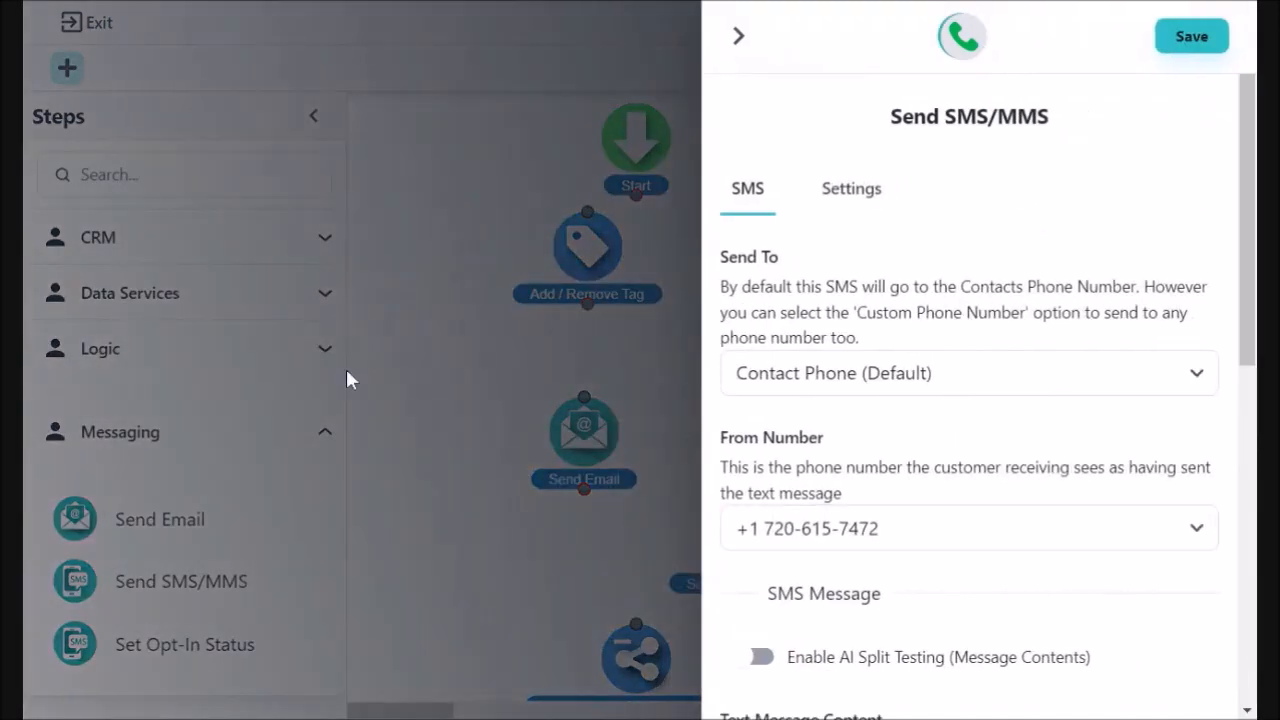
{"action": "scroll", "coordinate": [1013, 548], "scroll_direction": "down", "scroll_amount": 1}
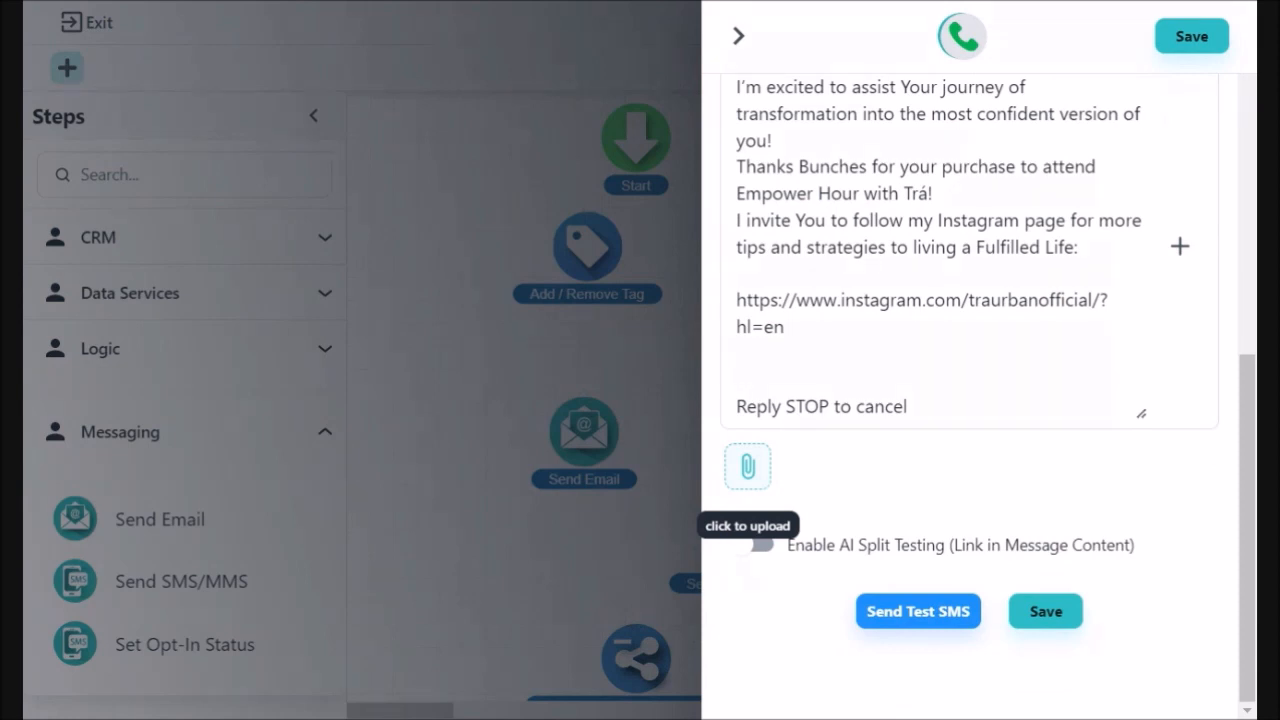
{"action": "left_click", "coordinate": [1046, 612]}
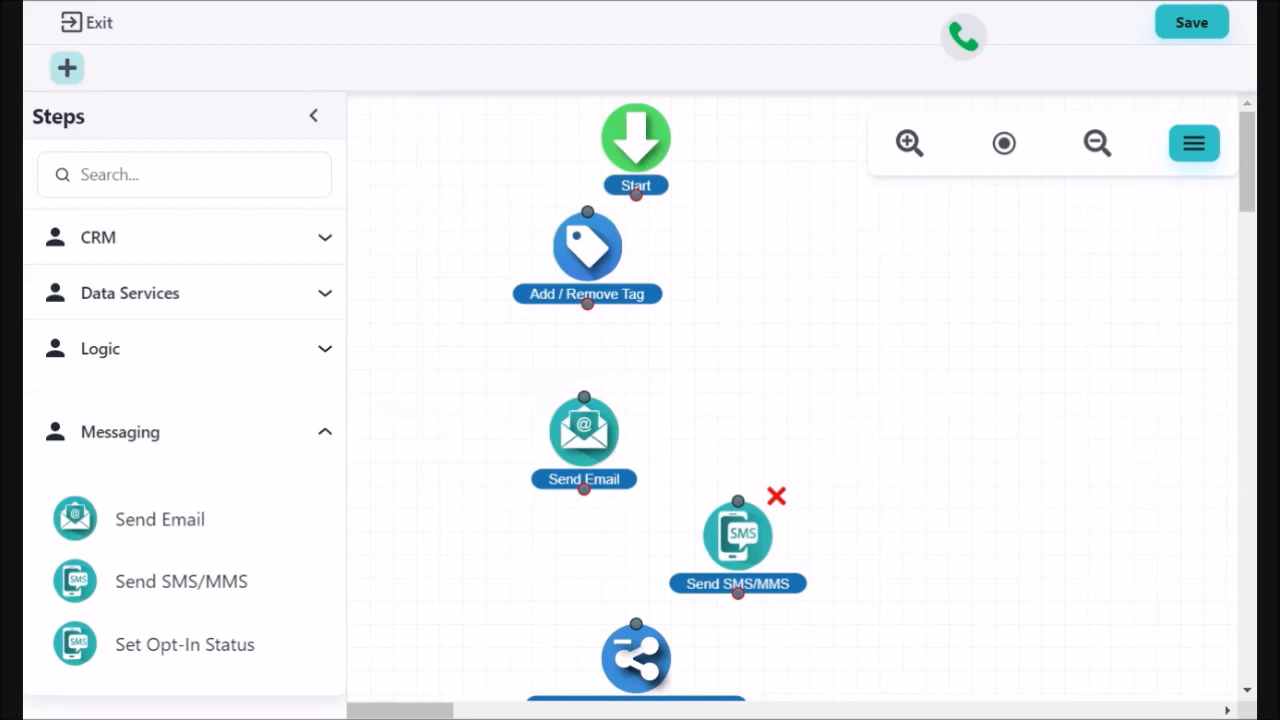
Link the Start node to the Add / Remove Tag step.
{"action": "left_click", "coordinate": [641, 198]}
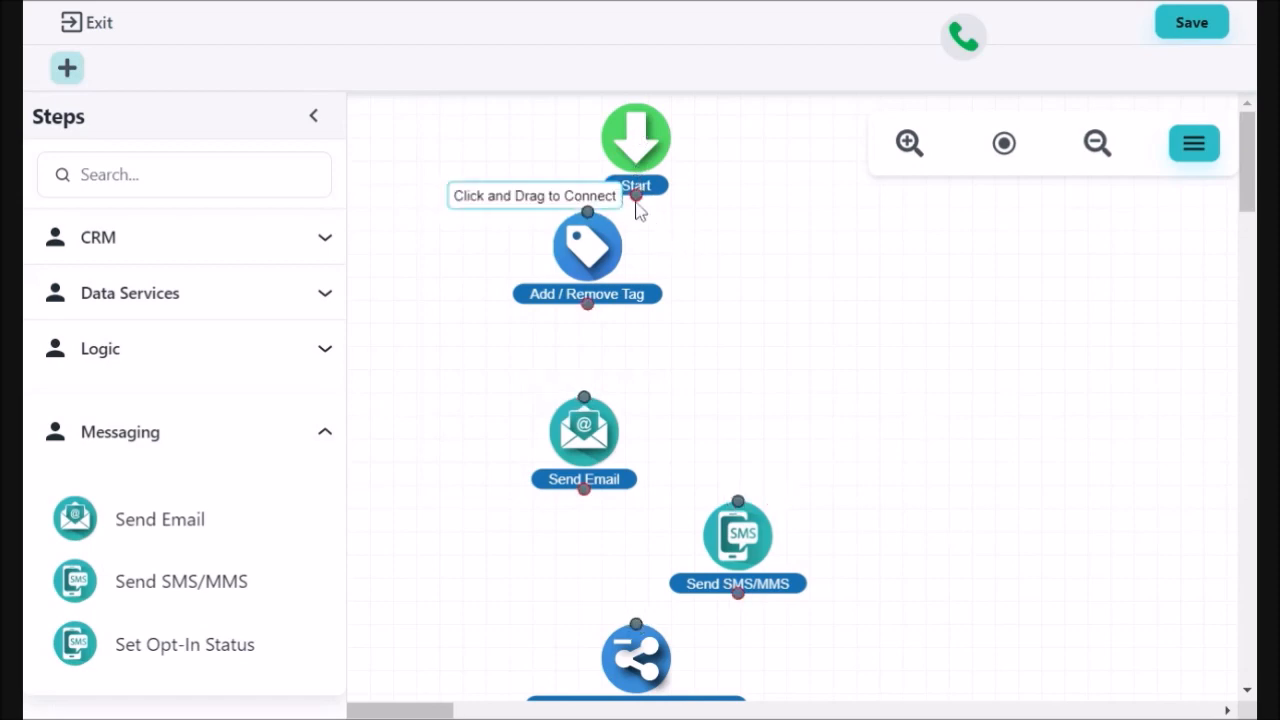
{"action": "left_click_drag", "start_coordinate": [636, 195], "coordinate": [589, 212]}
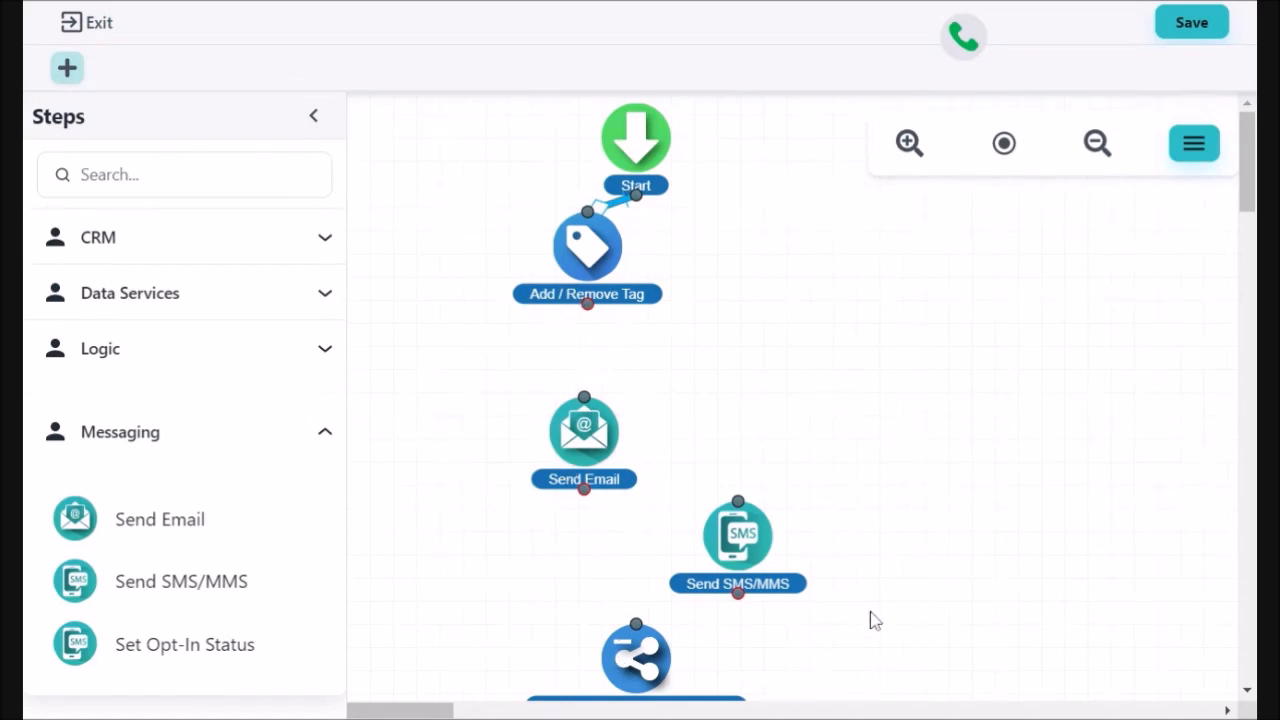
{"action": "scroll", "coordinate": [868, 620], "scroll_direction": "down", "scroll_amount": 4}
{"action": "scroll", "coordinate": [868, 620], "scroll_direction": "up", "scroll_amount": 1}
{"action": "scroll", "coordinate": [870, 620], "scroll_direction": "up", "scroll_amount": 3}
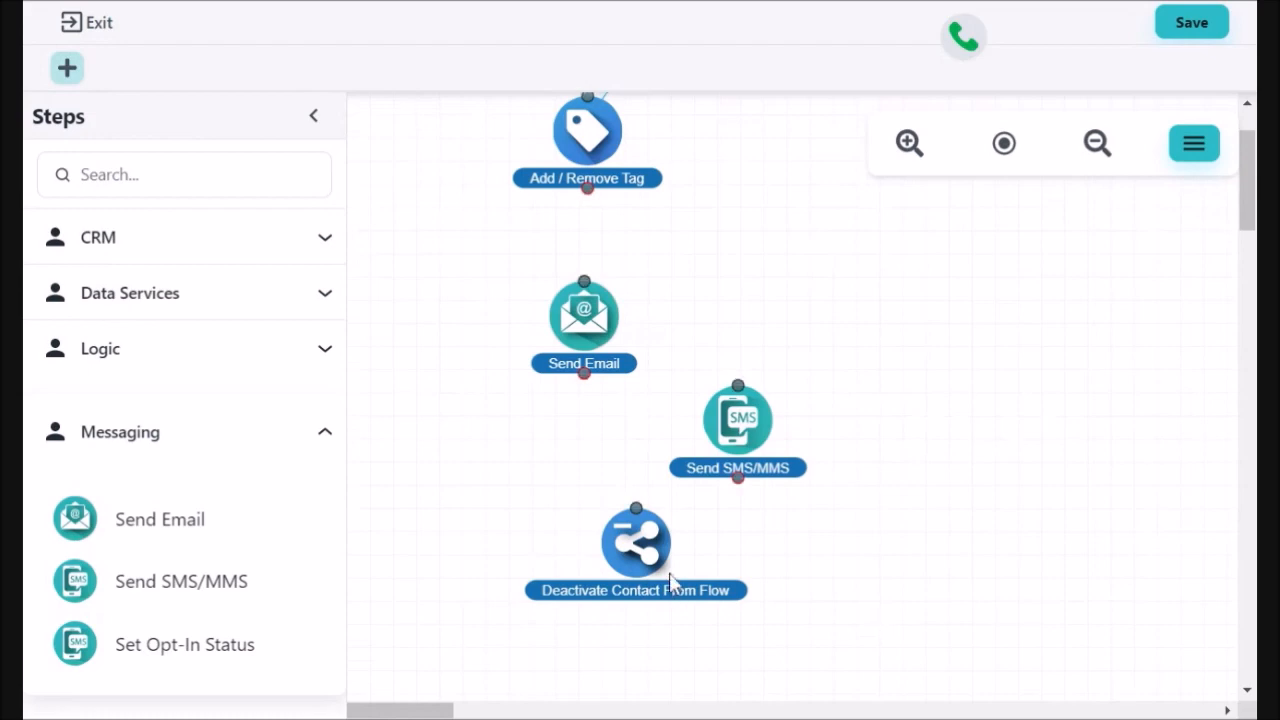
{"action": "scroll", "coordinate": [950, 518], "scroll_direction": "up", "scroll_amount": 1}
{"action": "scroll", "coordinate": [950, 518], "scroll_direction": "down", "scroll_amount": 1}
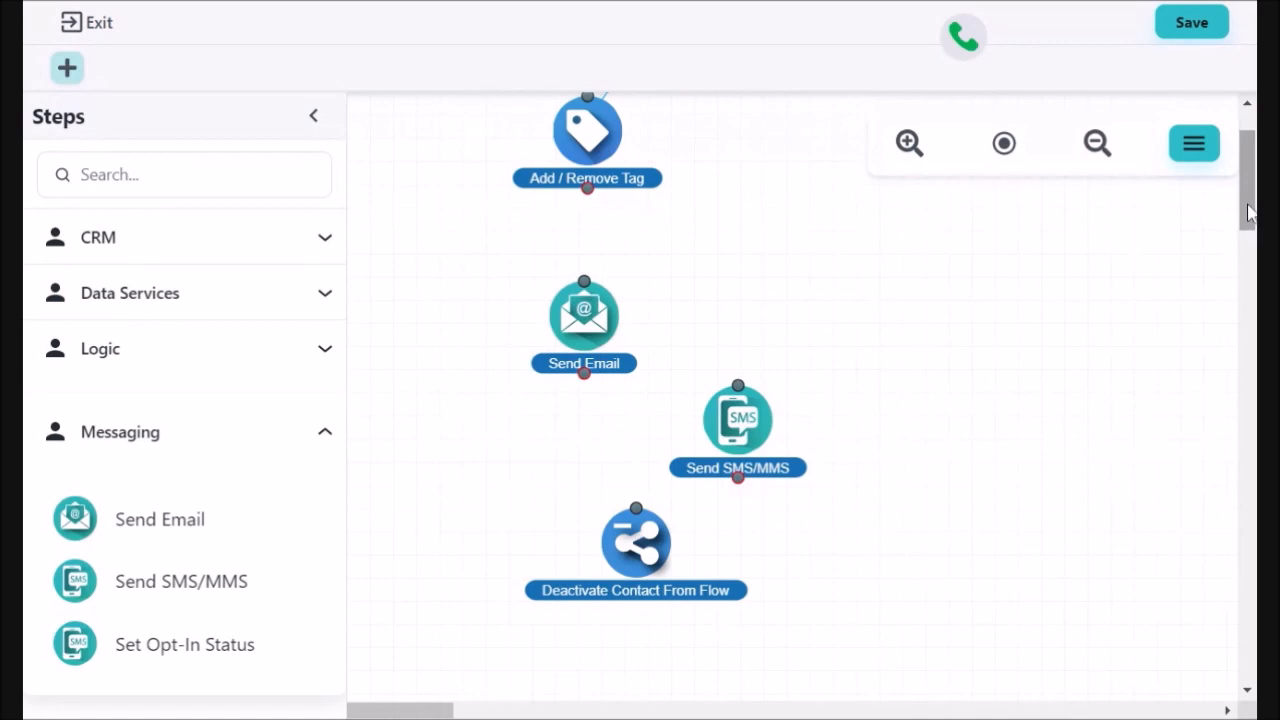
{"action": "left_click_drag", "start_coordinate": [1248, 210], "coordinate": [1248, 205]}
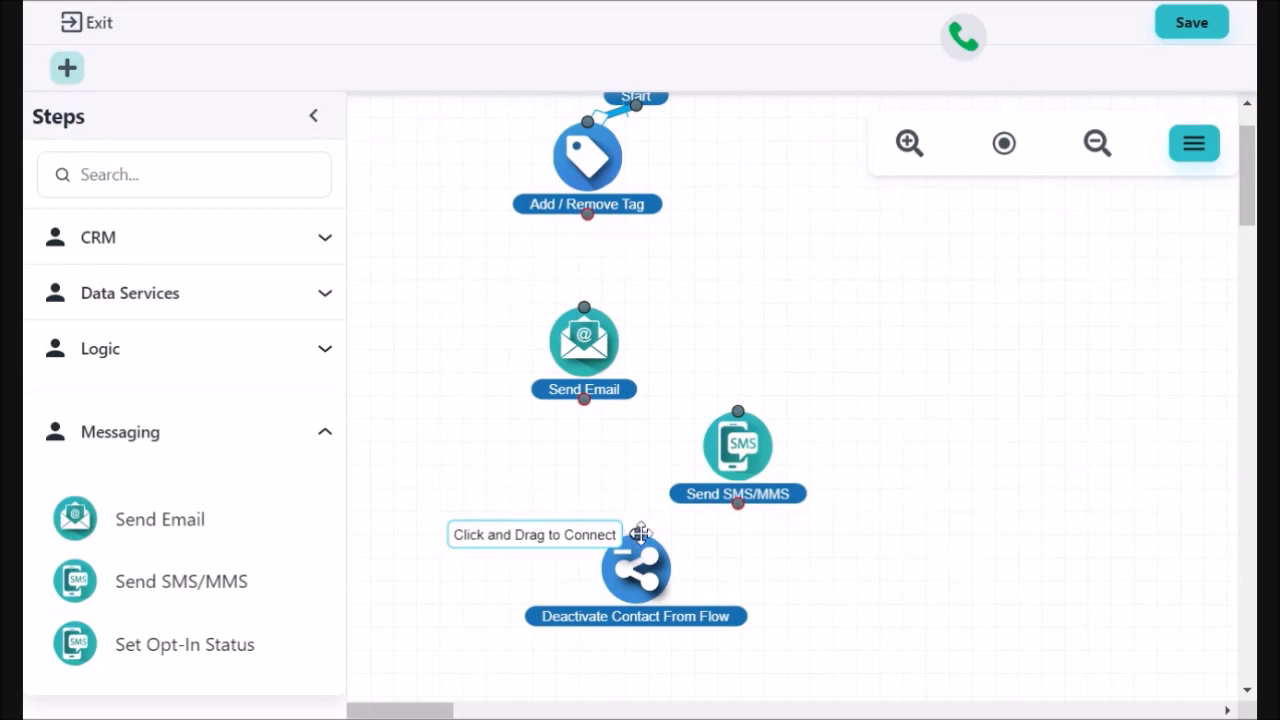
Link both Send Email and Send SMS/MMS into the Deactivate Contact From Flow step.
{"action": "left_click_drag", "start_coordinate": [636, 535], "coordinate": [596, 405]}
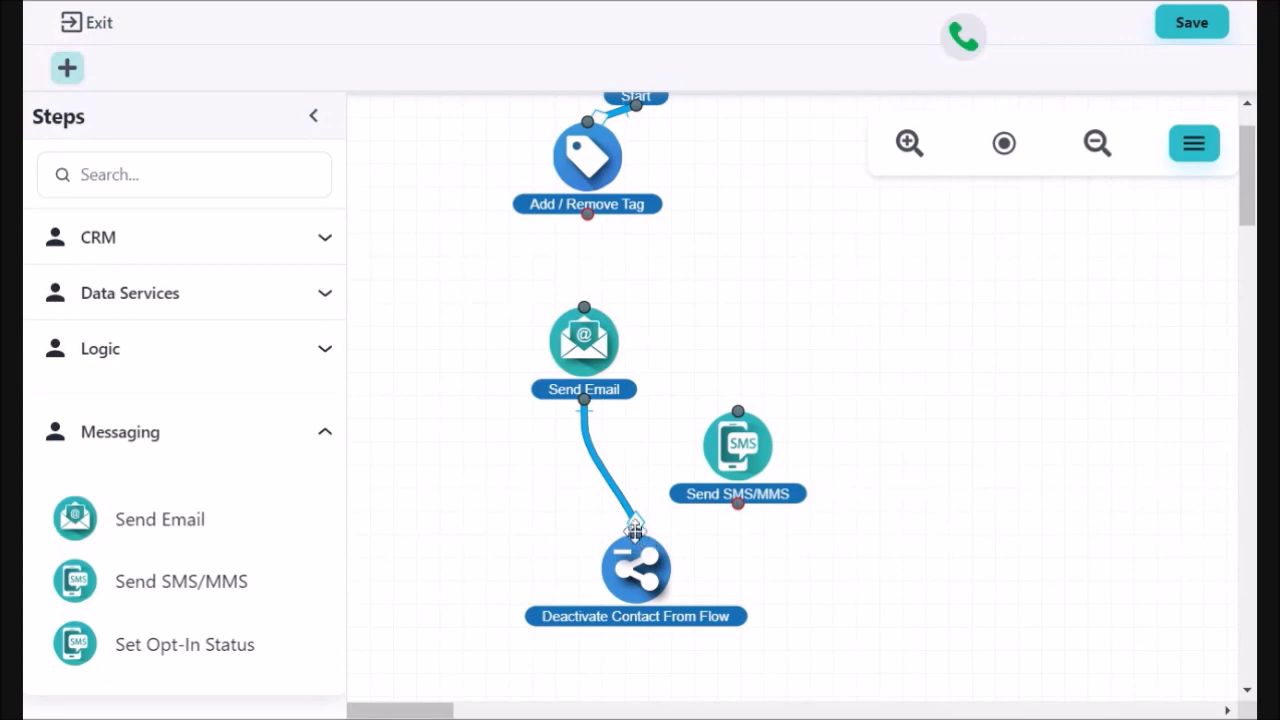
{"action": "left_click_drag", "start_coordinate": [635, 530], "coordinate": [737, 503]}
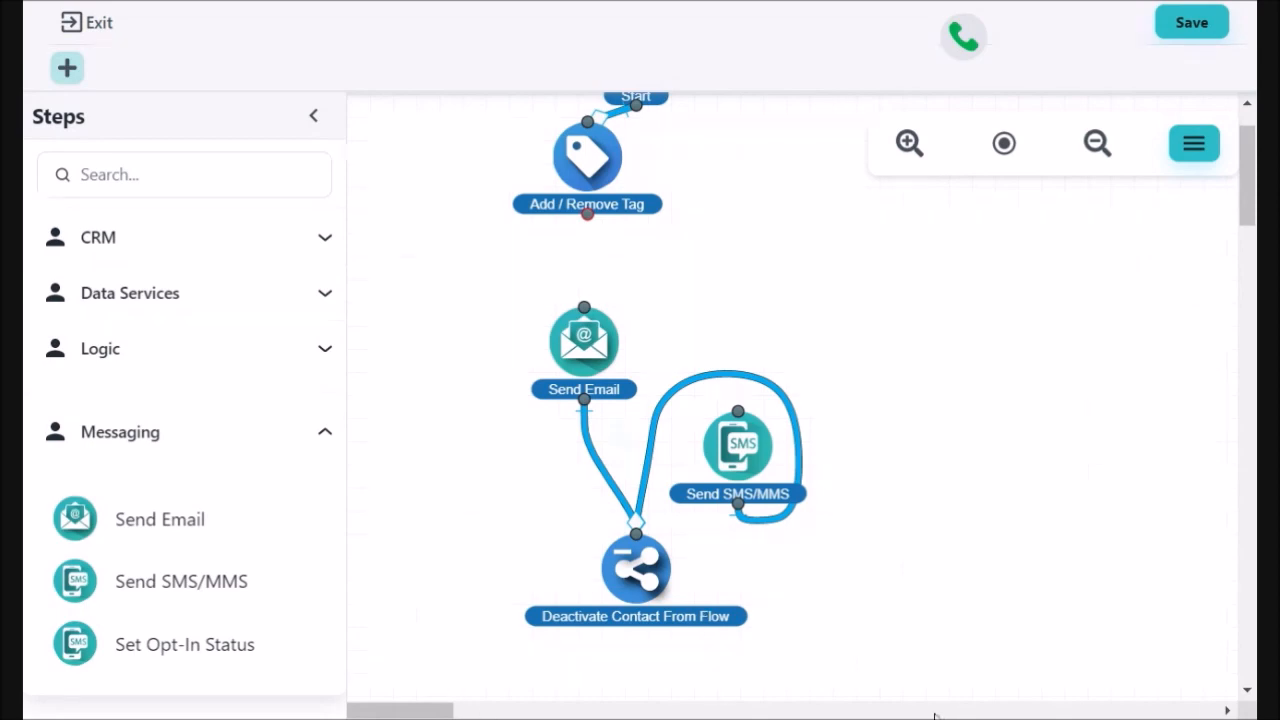
{"action": "scroll", "coordinate": [1010, 485], "scroll_direction": "up", "scroll_amount": 1}
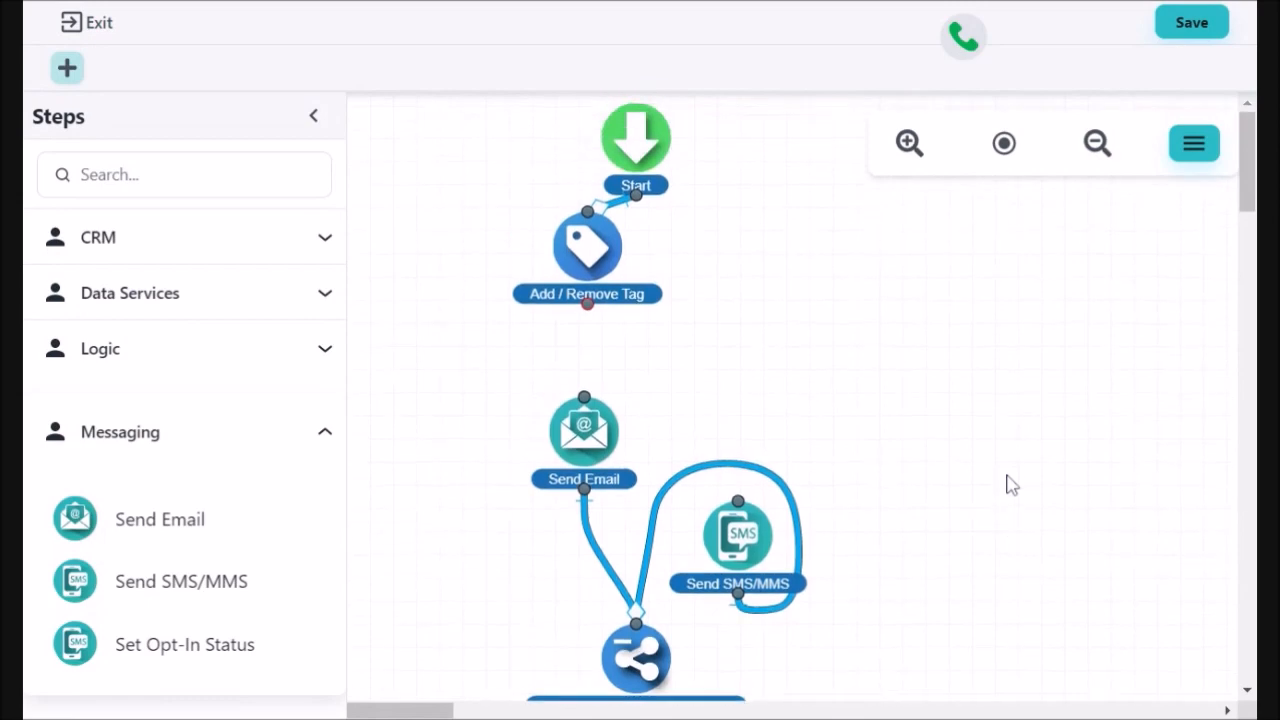
{"action": "scroll", "coordinate": [1008, 485], "scroll_direction": "down", "scroll_amount": 1}
{"action": "scroll", "coordinate": [1008, 485], "scroll_direction": "up", "scroll_amount": 1}
Rename the flow from 'New Flow' to 'Empower Hour' and publish it, confirming the warning.
{"action": "left_click", "coordinate": [1184, 32]}
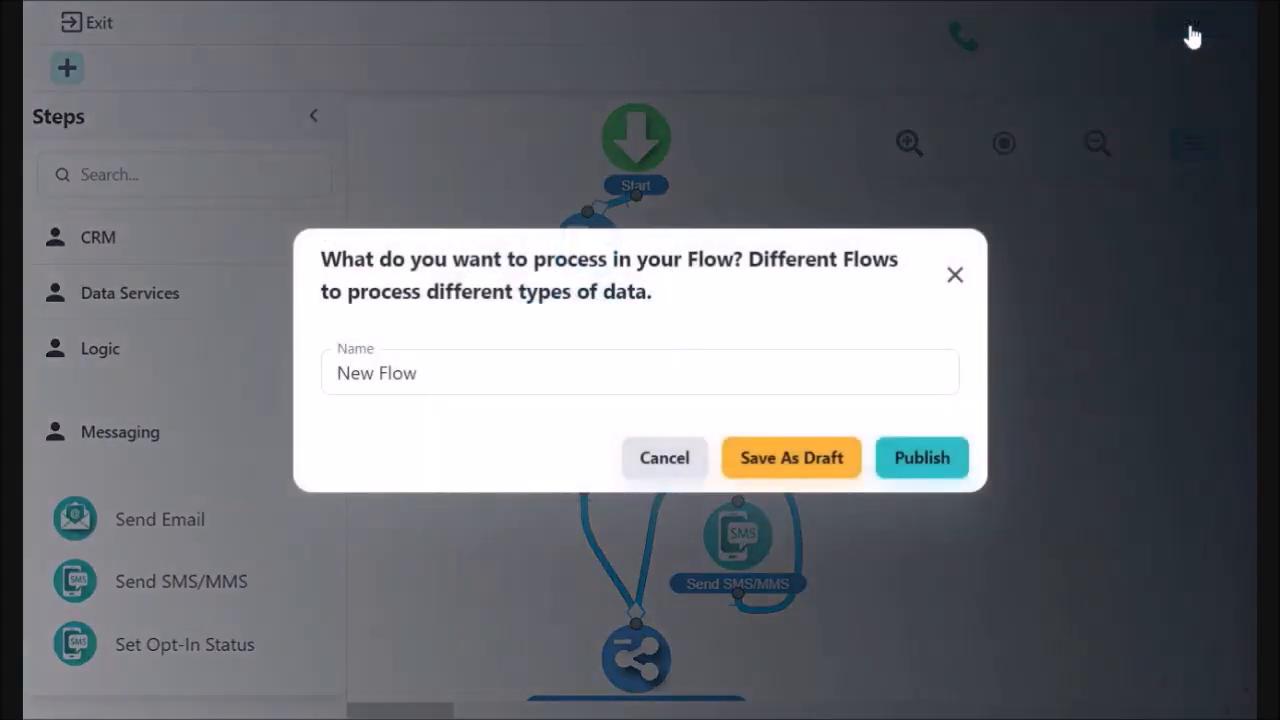
{"action": "left_click_drag", "start_coordinate": [418, 373], "coordinate": [307, 382]}
{"action": "type", "text": "Empower Hour"}
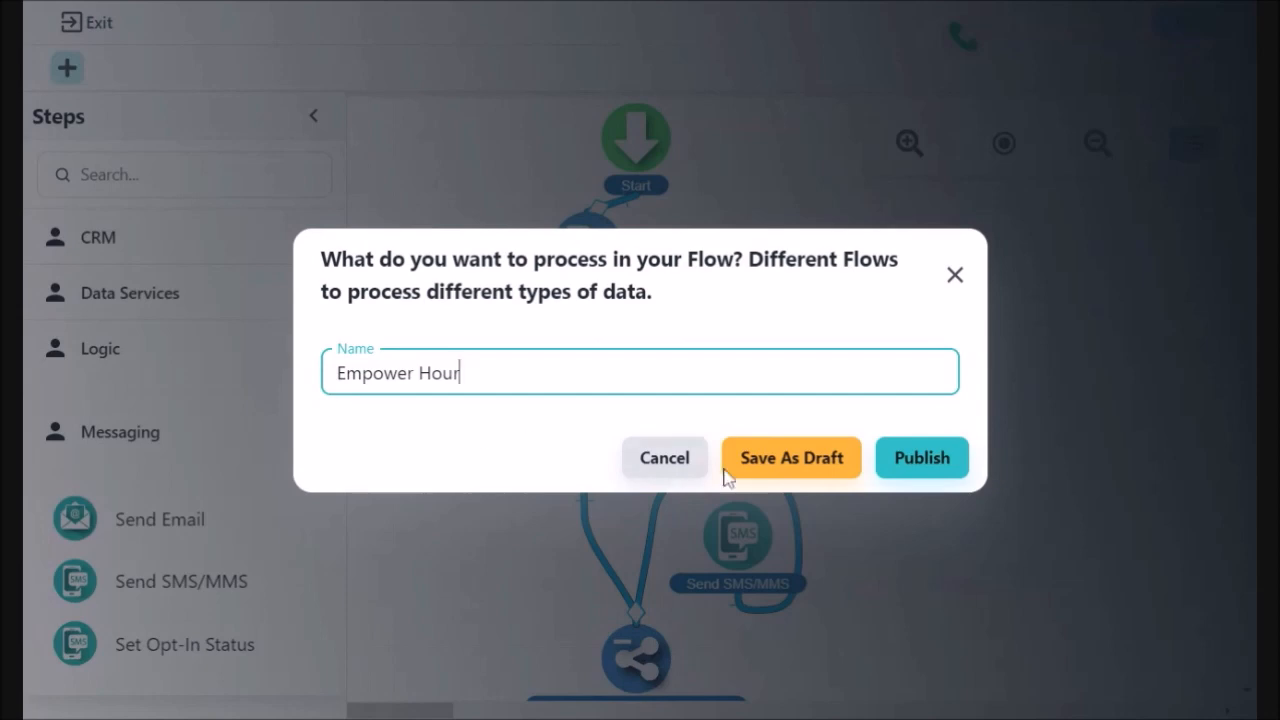
{"action": "left_click", "coordinate": [942, 458]}
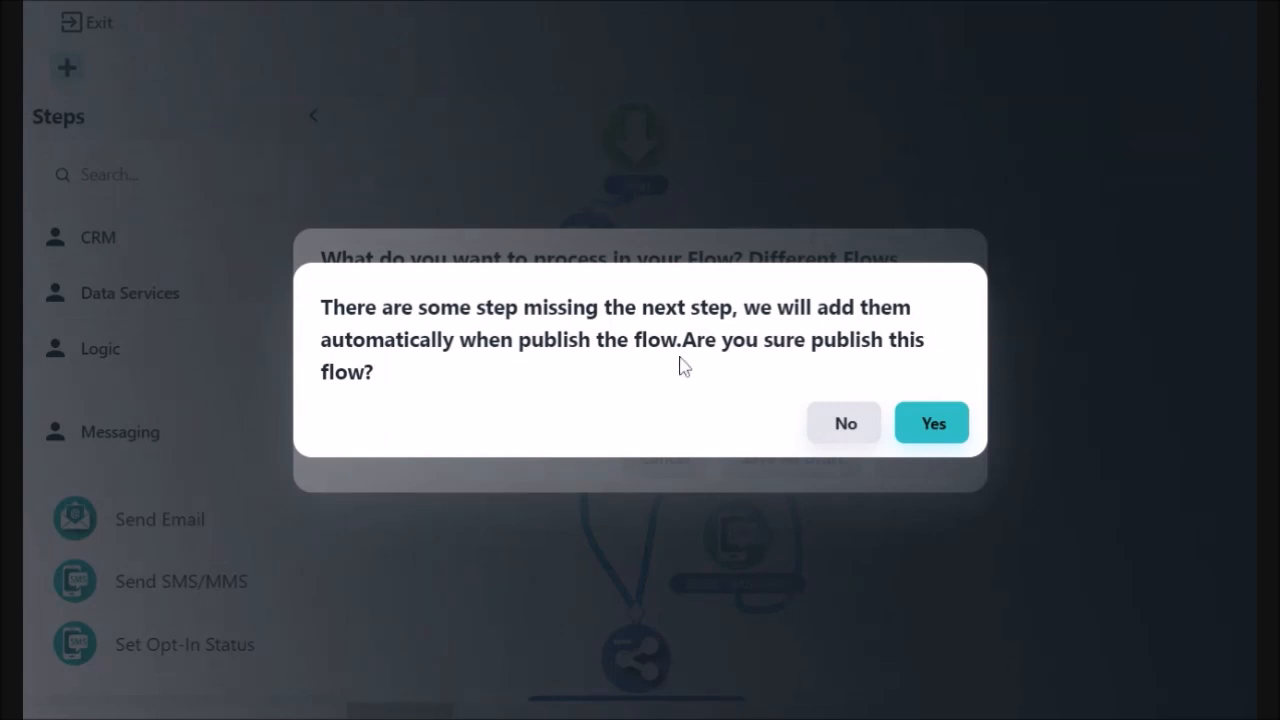
{"action": "left_click", "coordinate": [932, 430]}
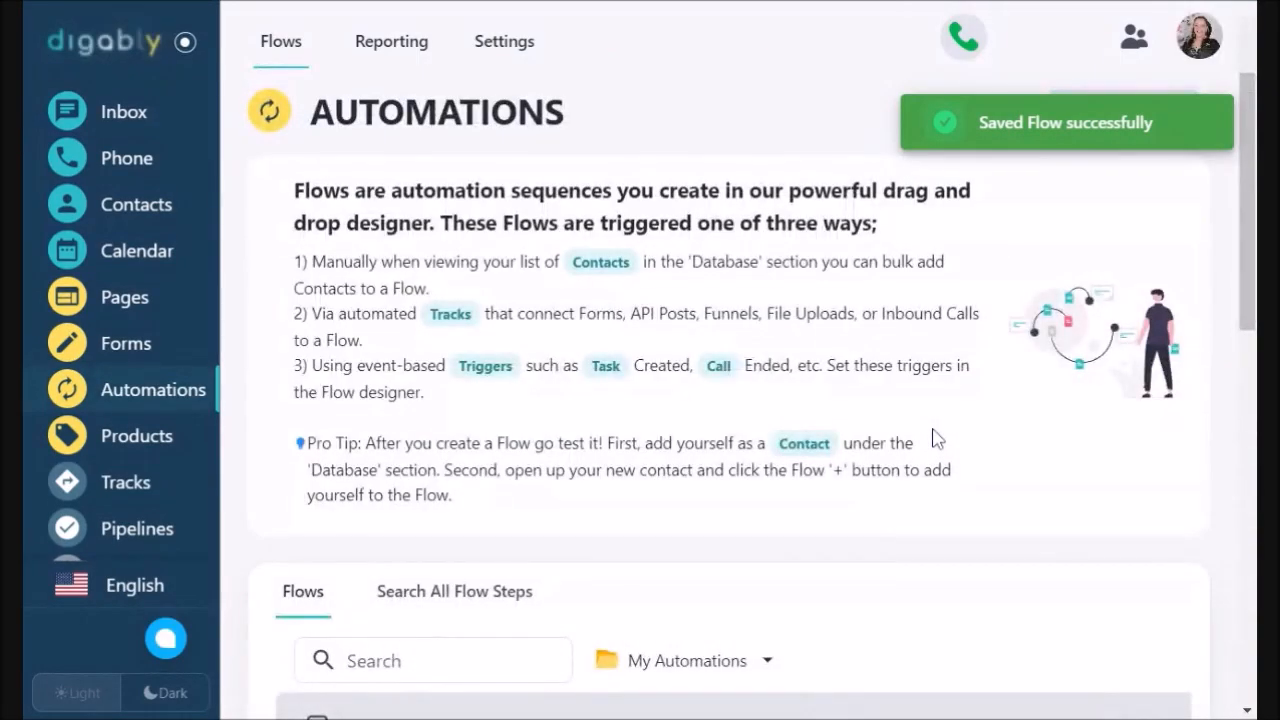
Open 'Empower Hour' from the Flows table on the Automations page.
{"action": "scroll", "coordinate": [930, 450], "scroll_direction": "down", "scroll_amount": 2}
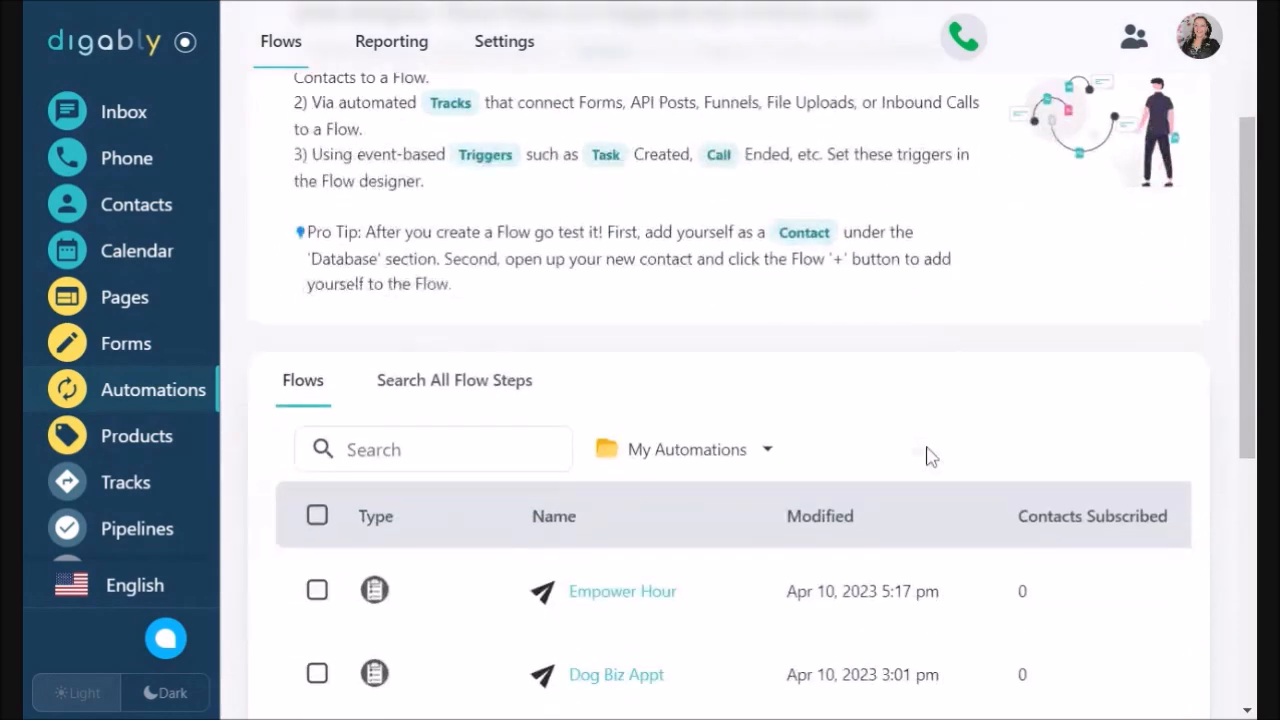
{"action": "scroll", "coordinate": [930, 456], "scroll_direction": "down", "scroll_amount": 2}
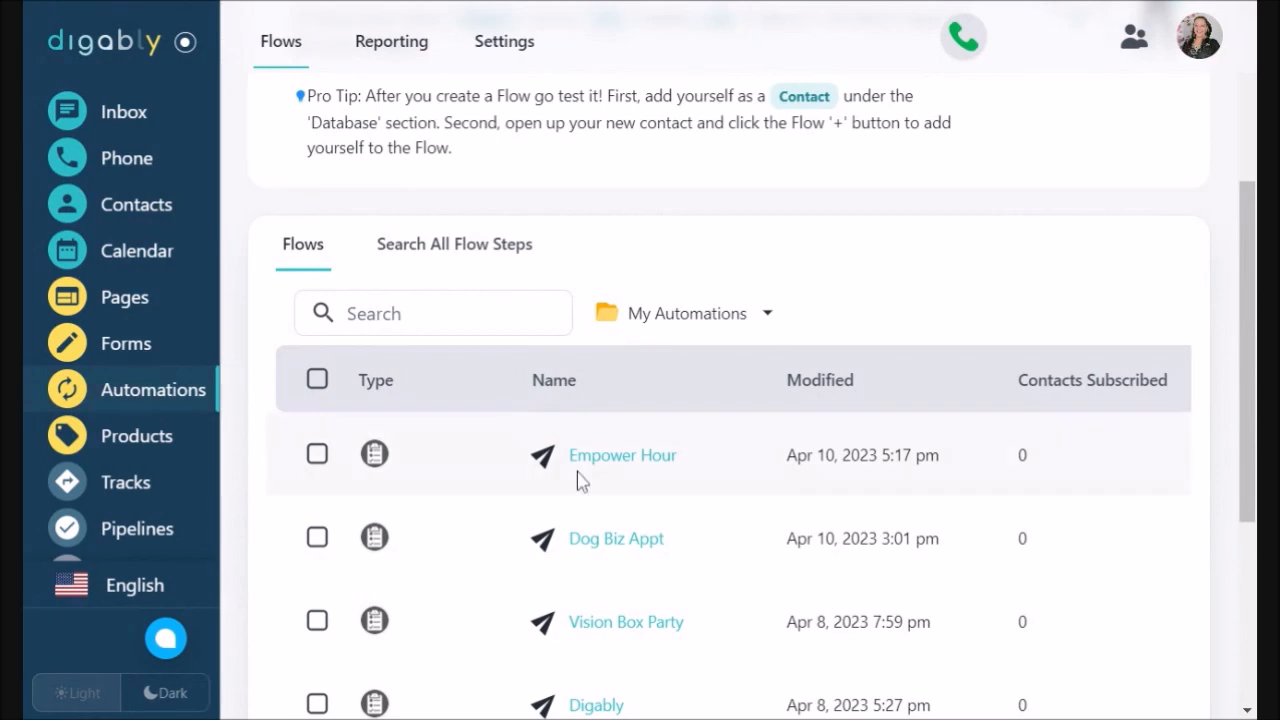
{"action": "left_click", "coordinate": [604, 458]}
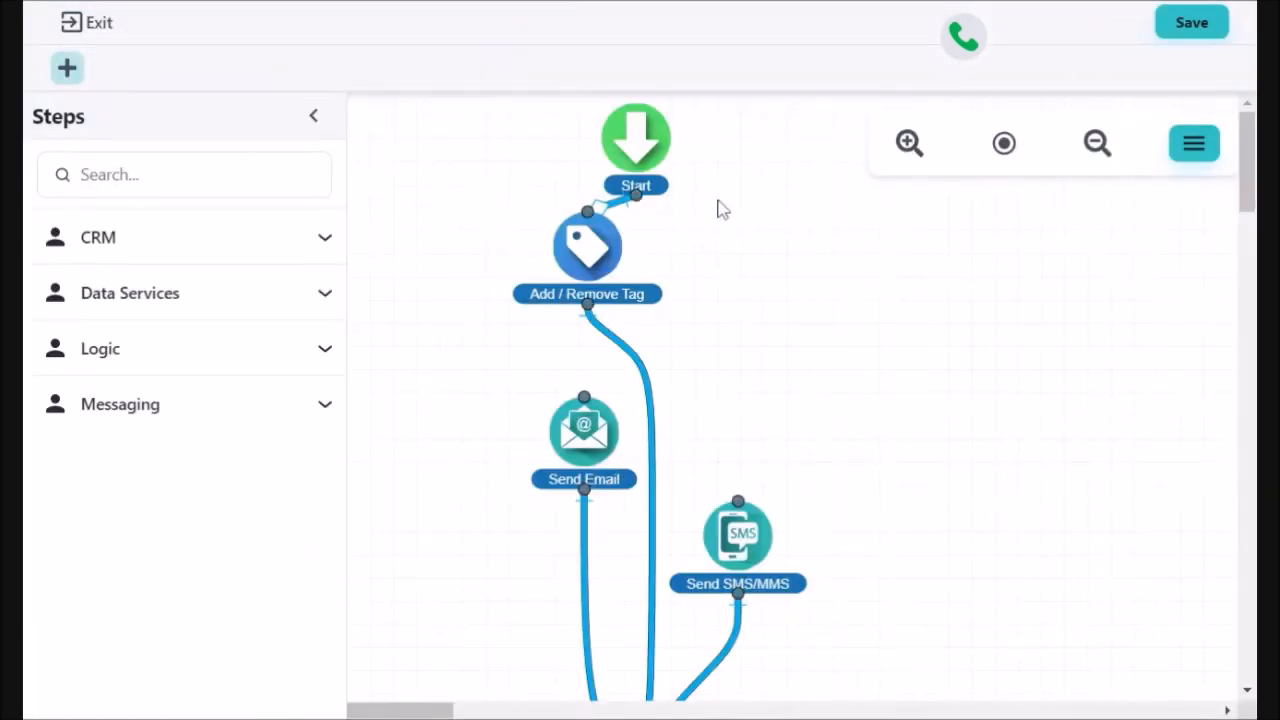
Check the step links on the Empower Hour canvas, then publish the flow again.
{"action": "scroll", "coordinate": [800, 370], "scroll_direction": "down", "scroll_amount": 3}
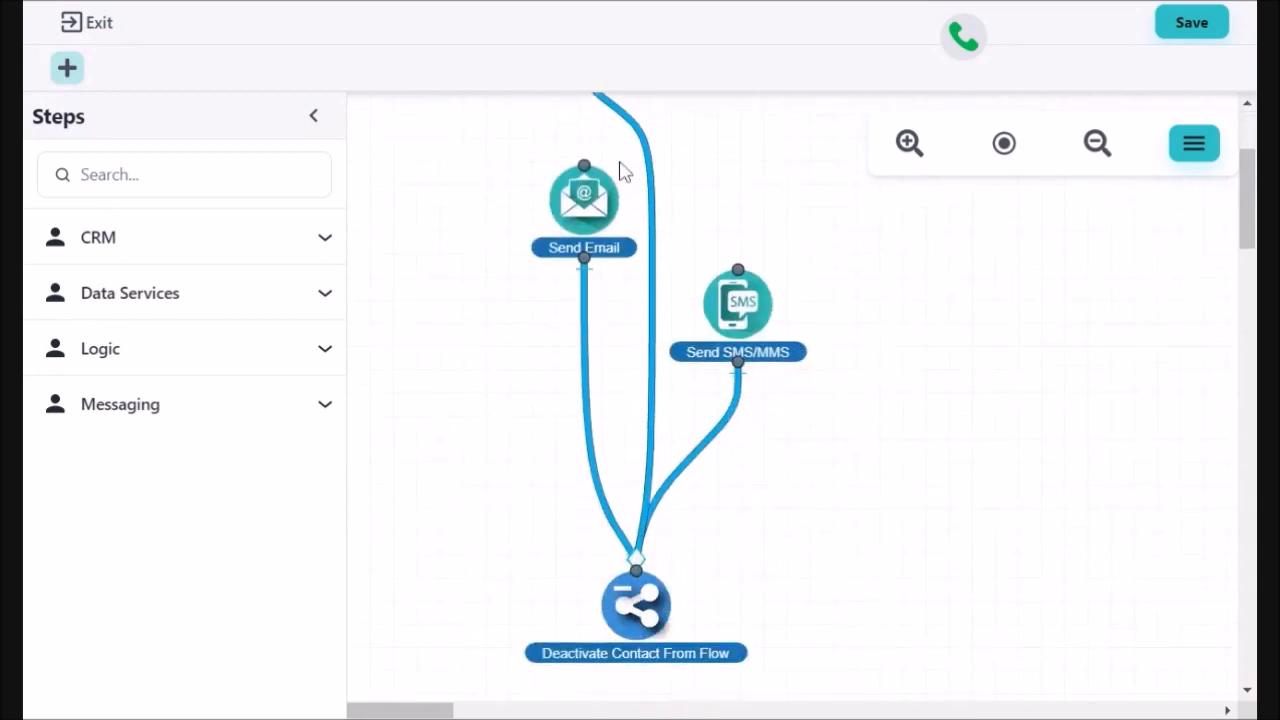
{"action": "scroll", "coordinate": [725, 183], "scroll_direction": "up", "scroll_amount": 2}
{"action": "scroll", "coordinate": [728, 183], "scroll_direction": "up", "scroll_amount": 2}
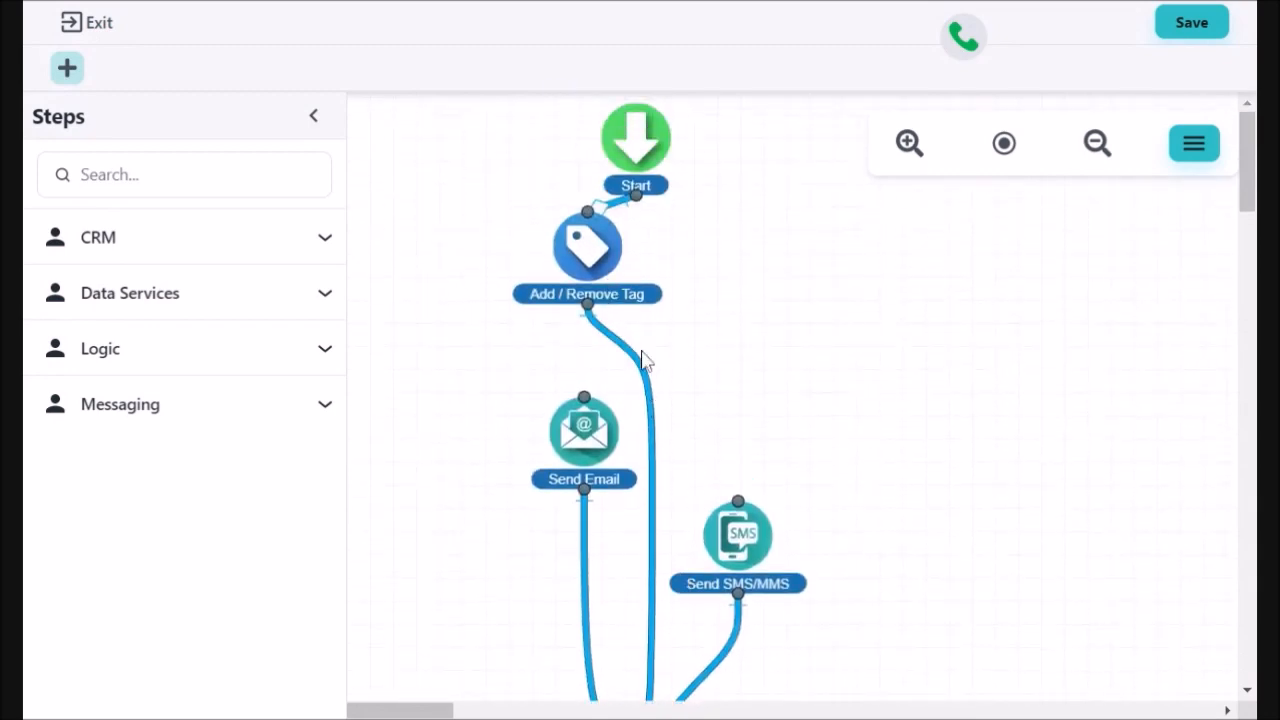
{"action": "scroll", "coordinate": [789, 380], "scroll_direction": "down", "scroll_amount": 3}
{"action": "scroll", "coordinate": [785, 455], "scroll_direction": "down", "scroll_amount": 1}
{"action": "scroll", "coordinate": [782, 454], "scroll_direction": "up", "scroll_amount": 3}
{"action": "scroll", "coordinate": [795, 389], "scroll_direction": "down", "scroll_amount": 4}
{"action": "scroll", "coordinate": [797, 390], "scroll_direction": "up", "scroll_amount": 4}
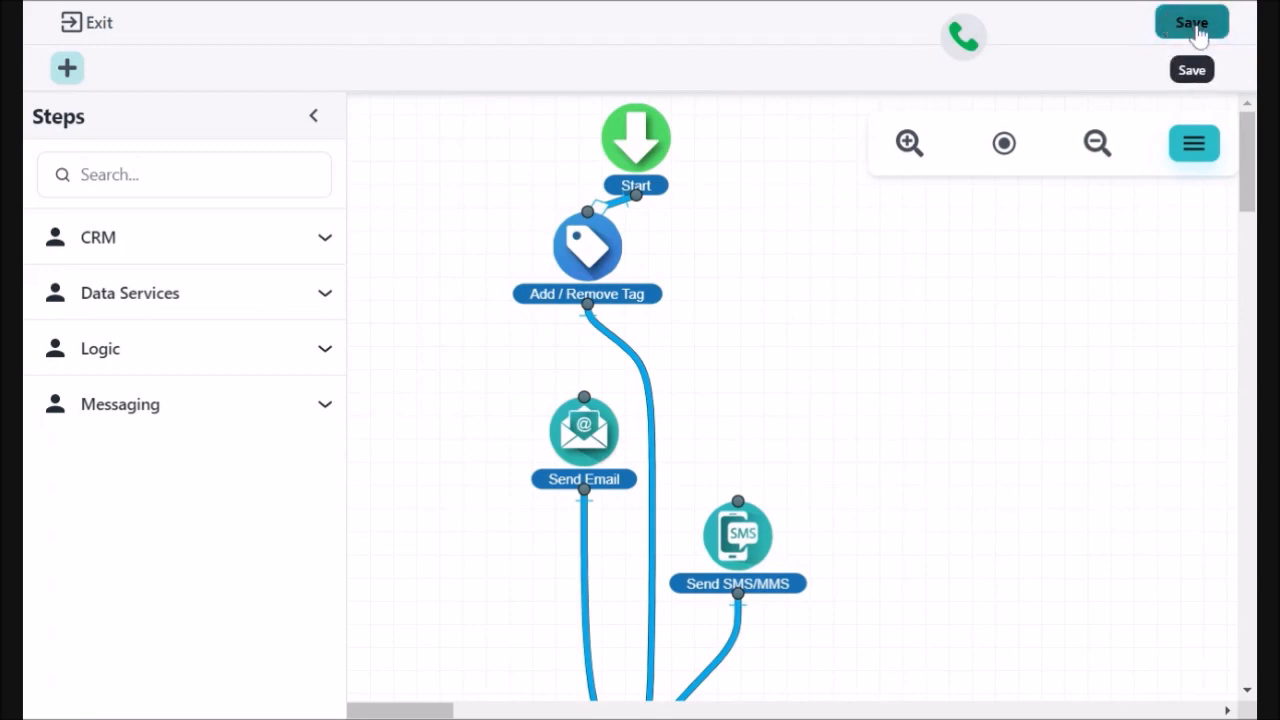
{"action": "left_click", "coordinate": [1196, 30]}
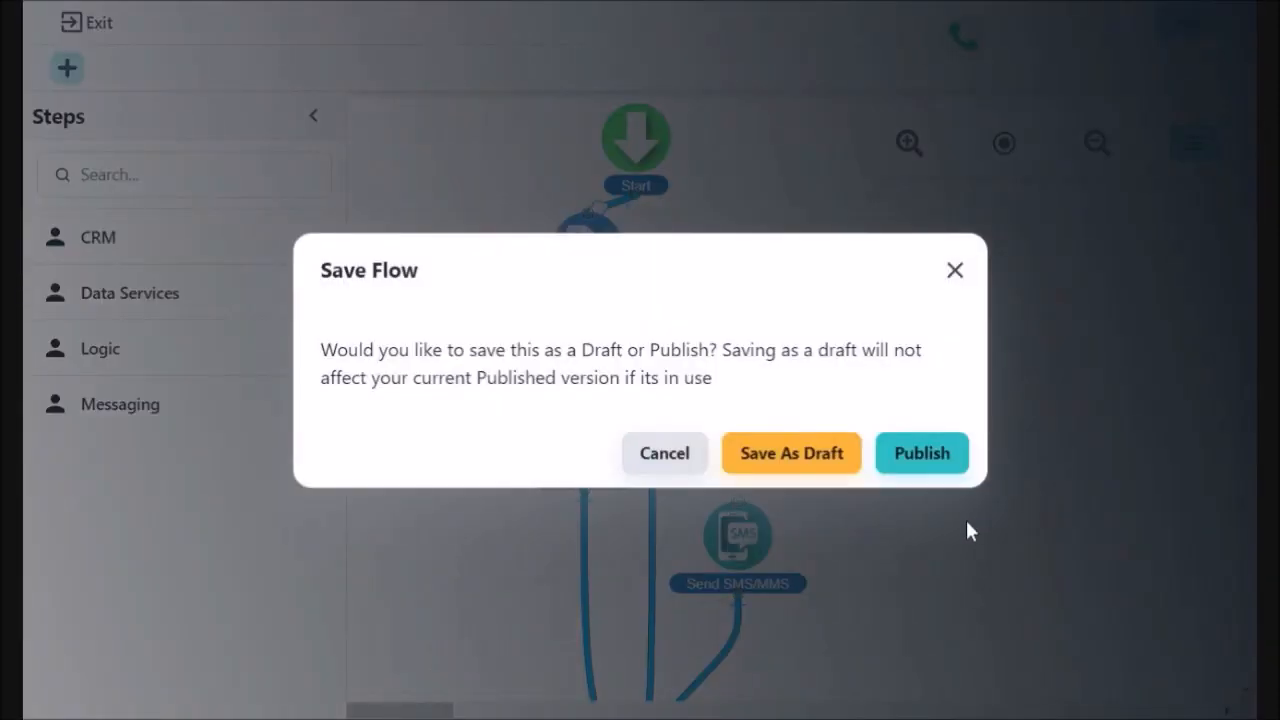
{"action": "left_click", "coordinate": [920, 463]}
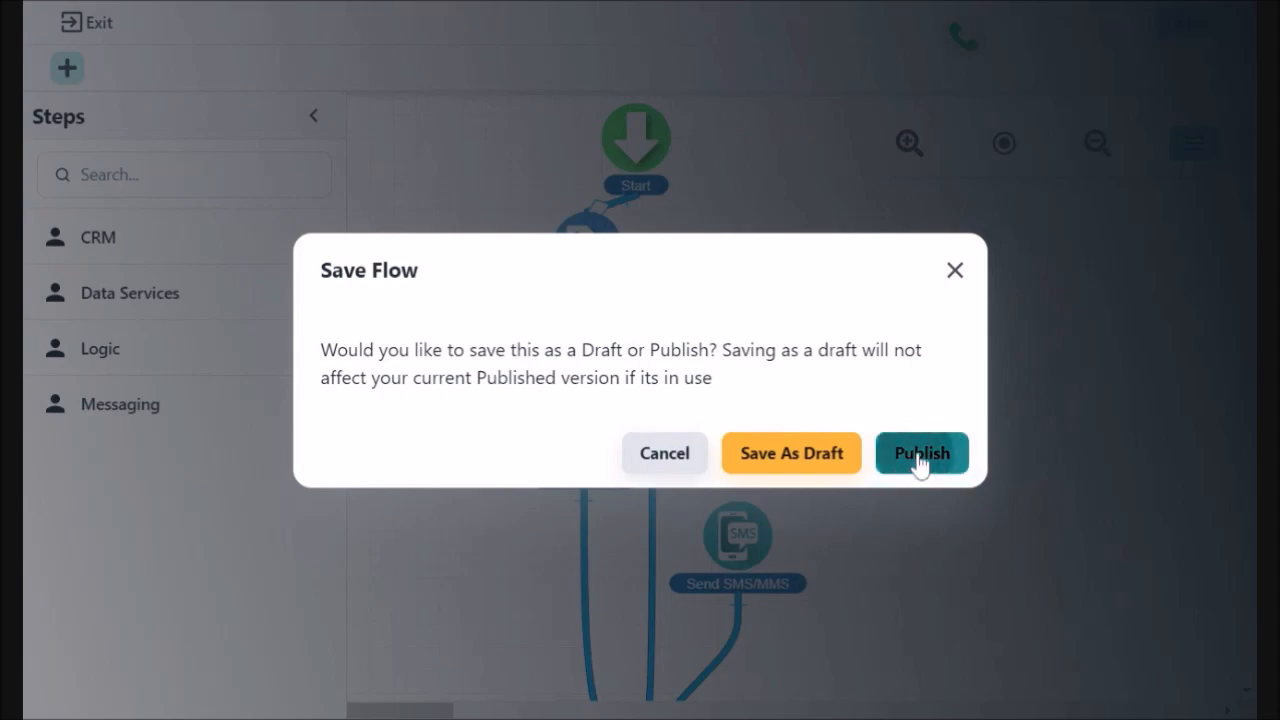